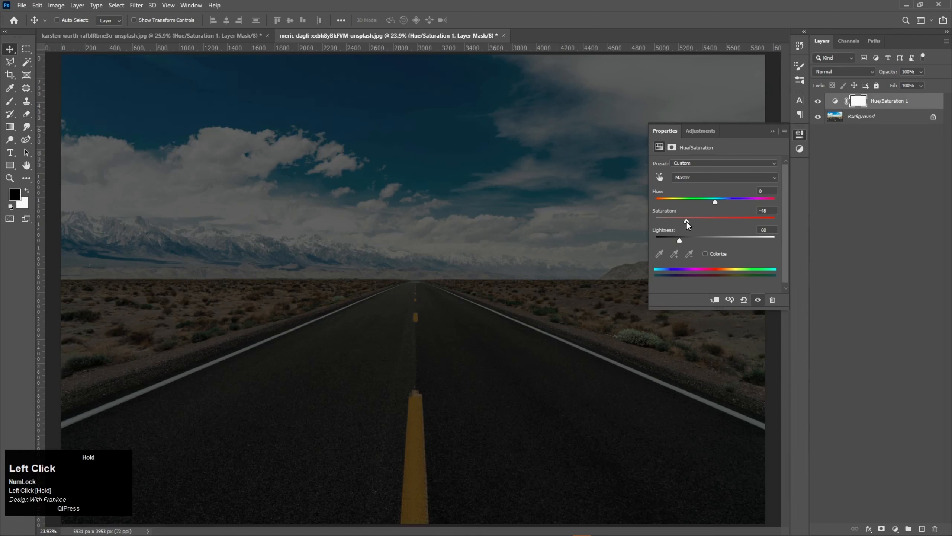
Set the Hue/Saturation adjustment's saturation to -48 and collapse its settings.
{"action": "left_click_drag", "start_coordinate": [687, 222], "coordinate": [687, 222]}
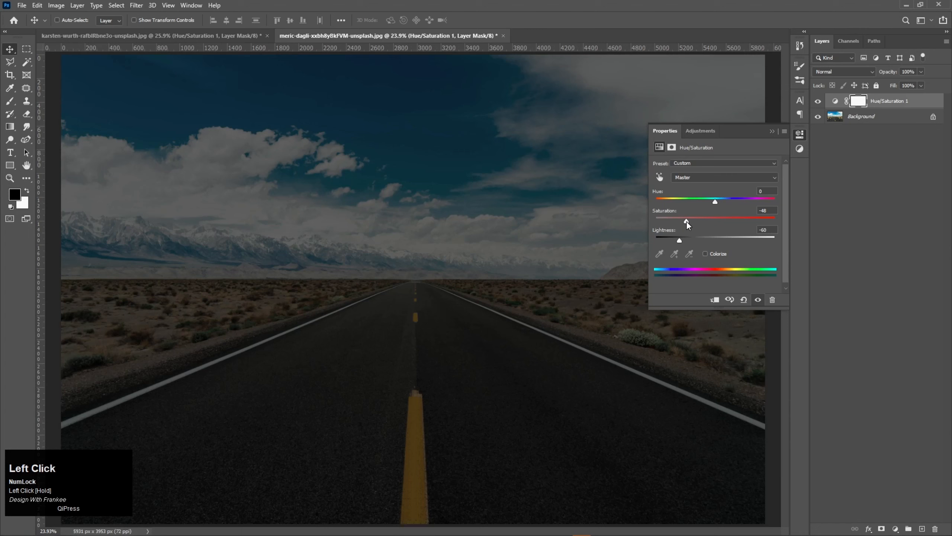
{"action": "left_click", "coordinate": [772, 131]}
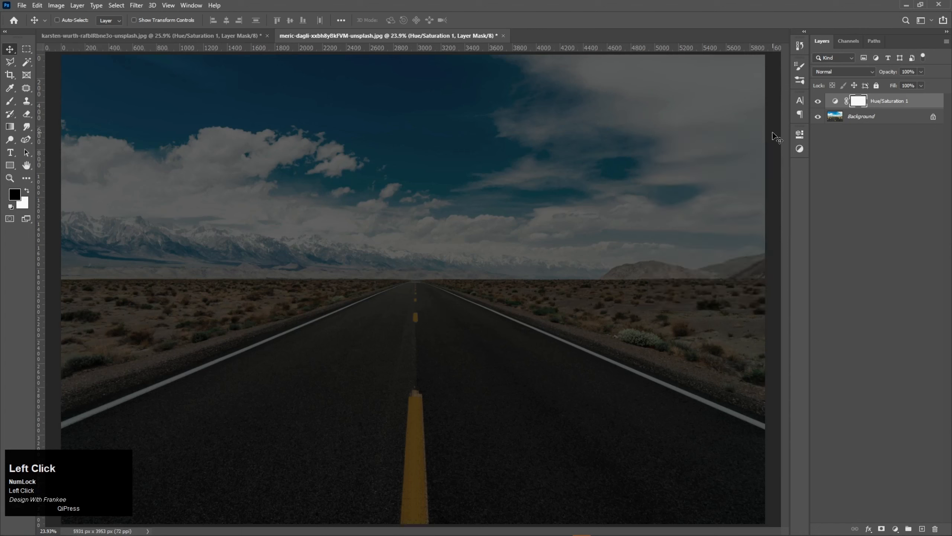
Duplicate the Background layer, place the copy above the Hue/Saturation 1 adjustment and hide it.
{"action": "left_click", "coordinate": [882, 117]}
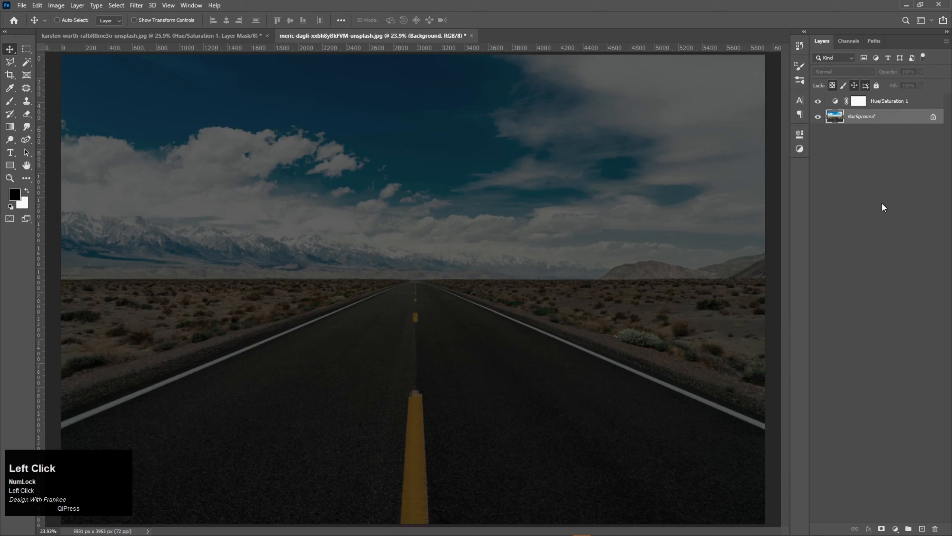
{"action": "key", "text": "ctrl+j"}
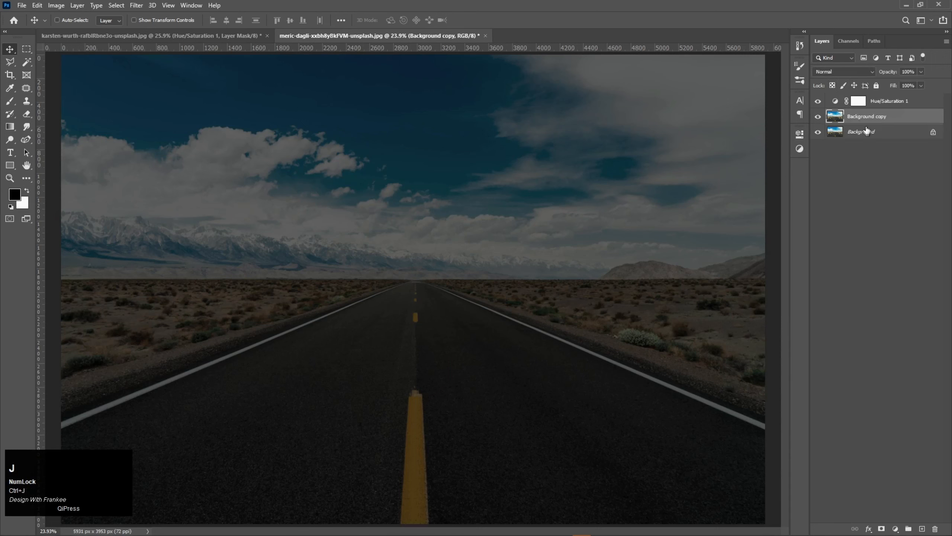
{"action": "left_click_drag", "start_coordinate": [866, 121], "coordinate": [854, 100]}
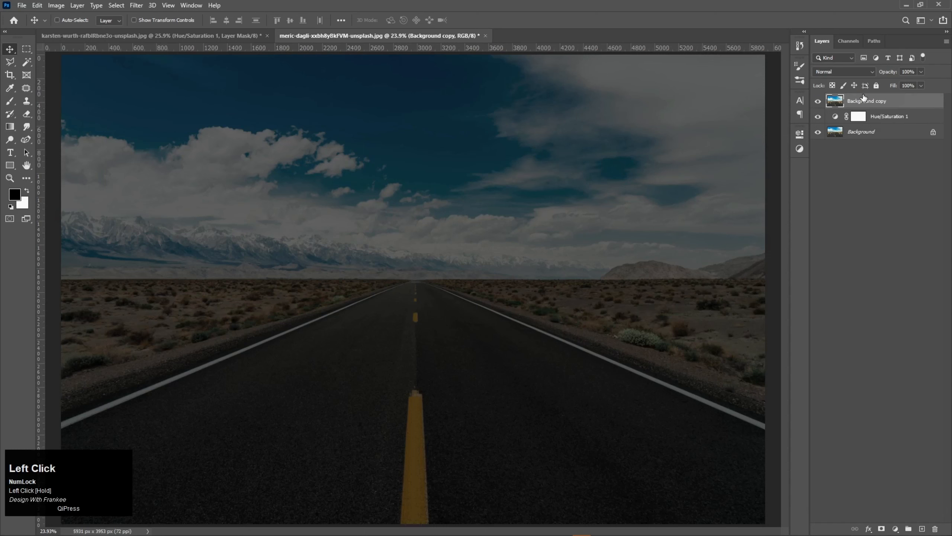
{"action": "left_click", "coordinate": [818, 102]}
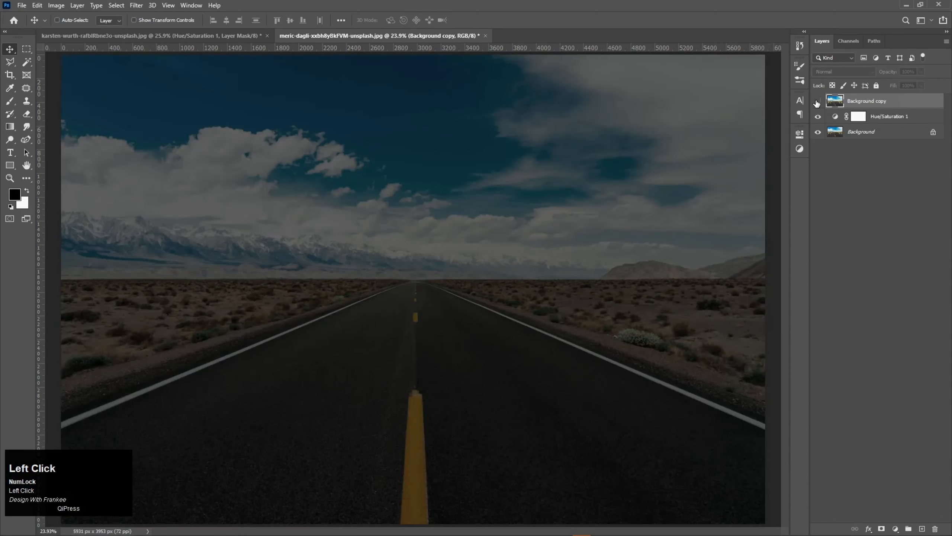
Add the text "GOOD" over the road as a new horizontal text layer directly above Hue/Saturation 1.
{"action": "left_click", "coordinate": [880, 119]}
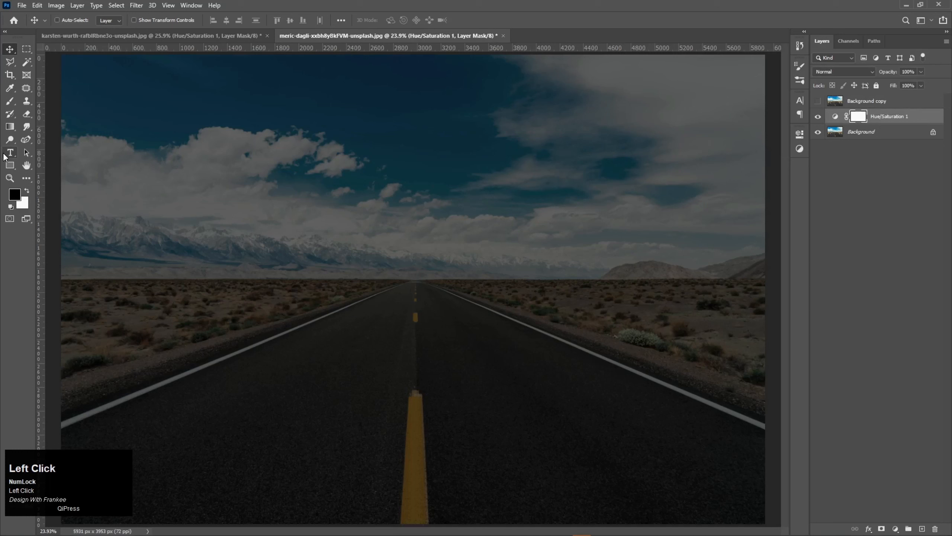
{"action": "right_click", "coordinate": [6, 154]}
{"action": "left_click", "coordinate": [40, 153]}
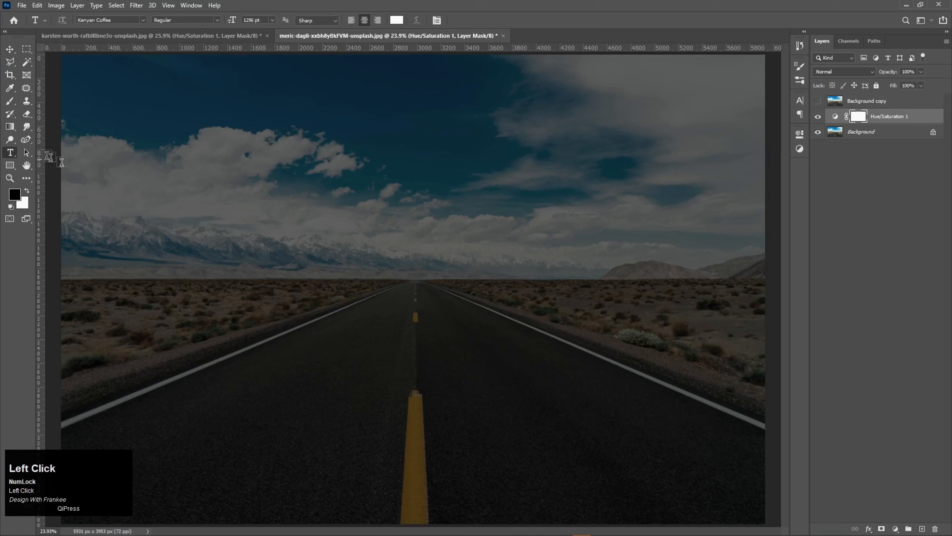
{"action": "left_click", "coordinate": [422, 310]}
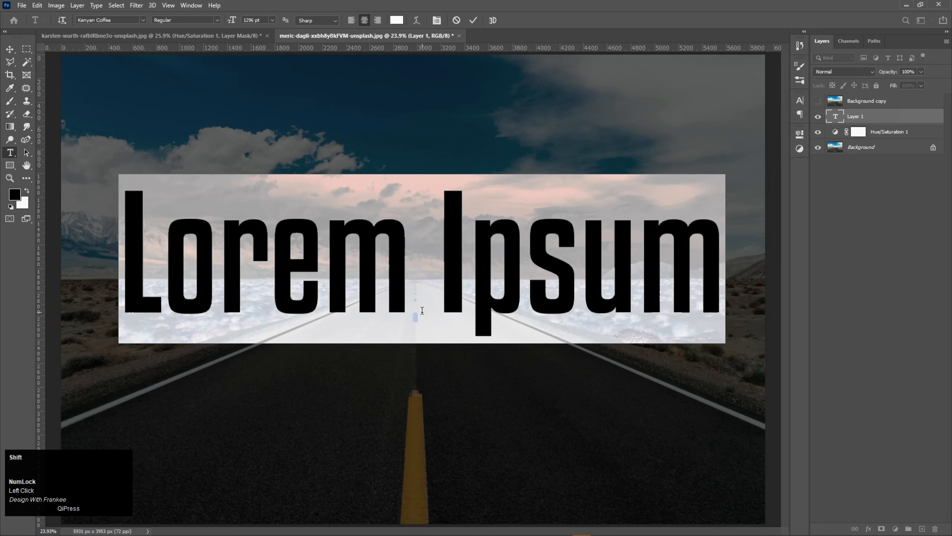
{"action": "type", "text": "GOOD"}
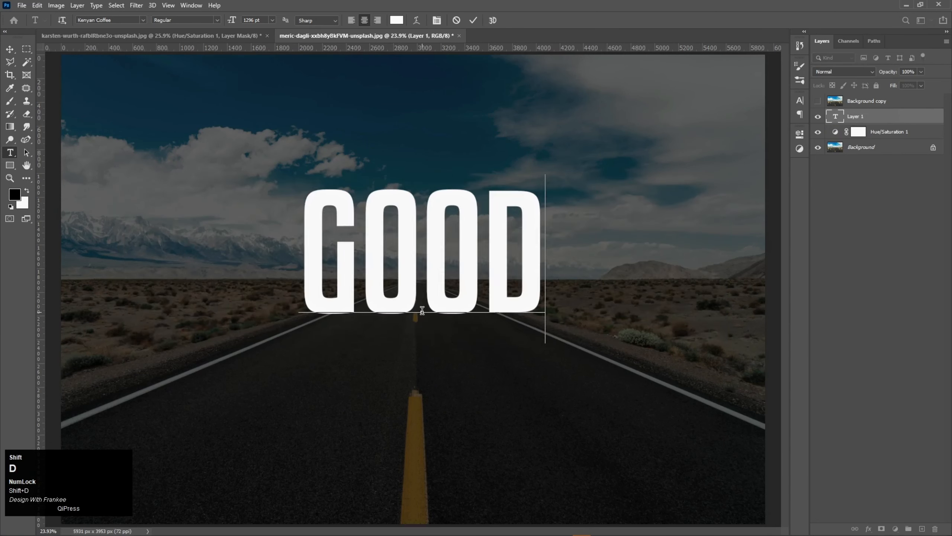
Set the color of the whole GOOD text to white (ffffff) and commit the text.
{"action": "key", "text": "ctrl+a"}
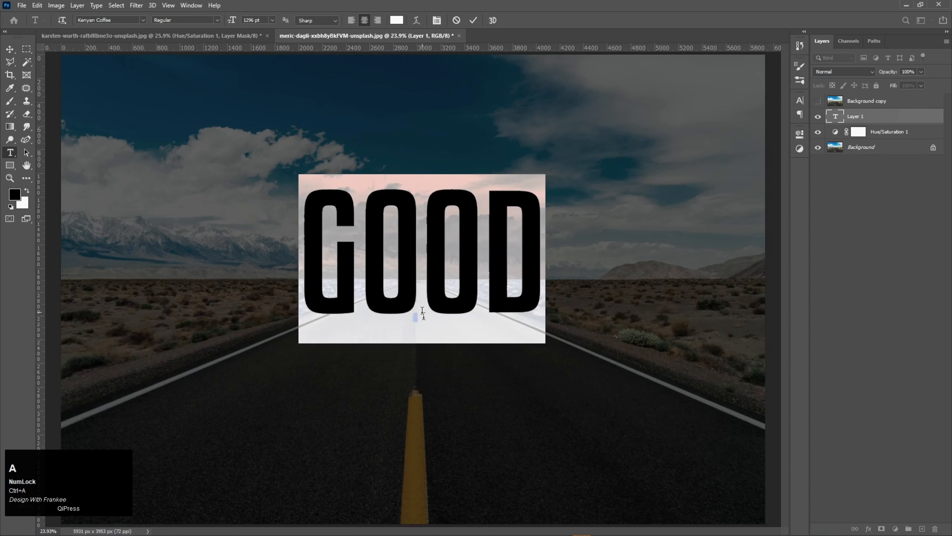
{"action": "left_click", "coordinate": [397, 20]}
{"action": "left_click_drag", "start_coordinate": [631, 110], "coordinate": [567, 64]}
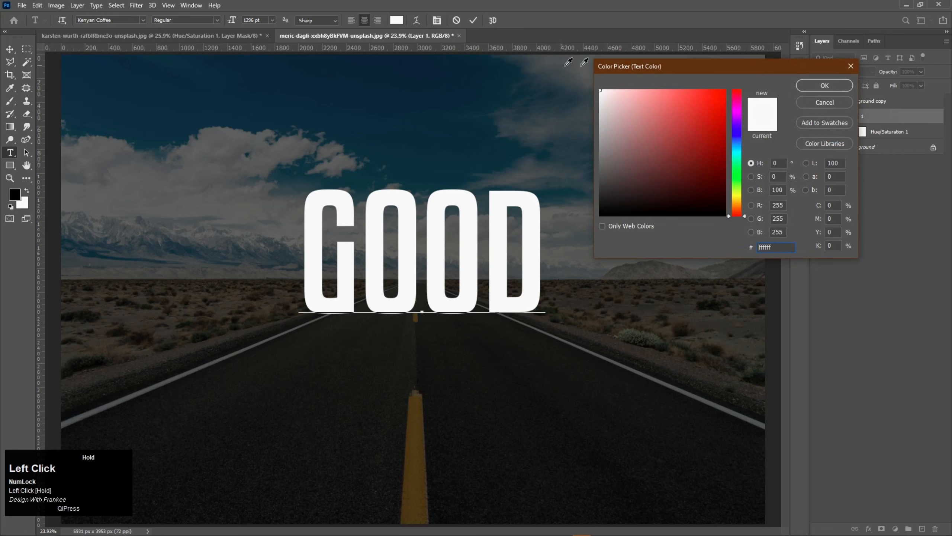
{"action": "left_click", "coordinate": [802, 86]}
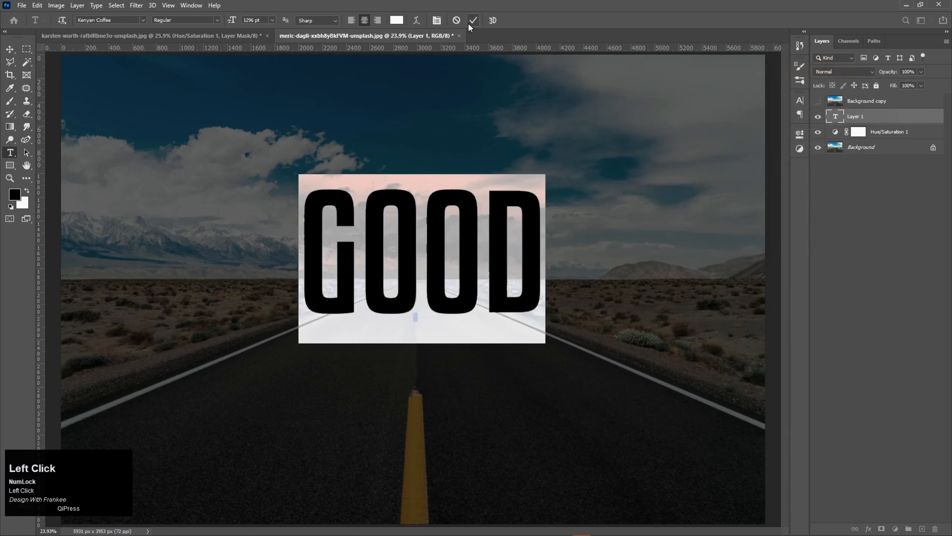
{"action": "left_click", "coordinate": [473, 21]}
Scale the GOOD text proportionally to about 147% and center it over the road.
{"action": "key", "text": "v"}
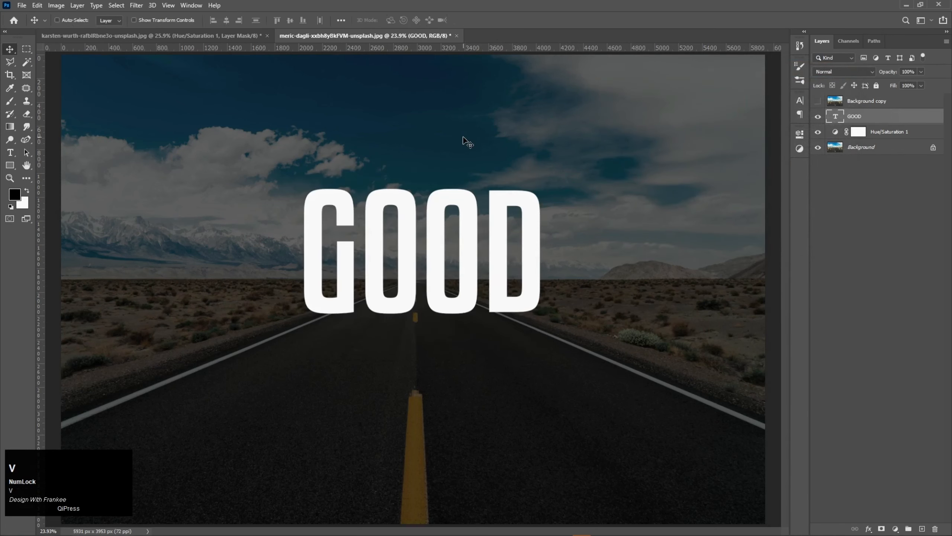
{"action": "key", "text": "ctrl+t"}
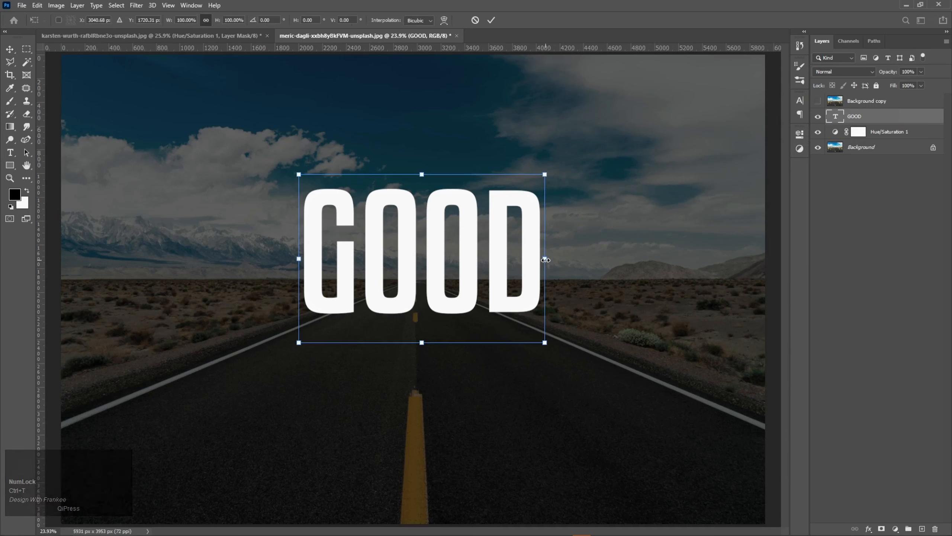
{"action": "left_click_drag", "start_coordinate": [545, 260], "coordinate": [629, 262]}
{"action": "left_click_drag", "start_coordinate": [466, 256], "coordinate": [467, 266]}
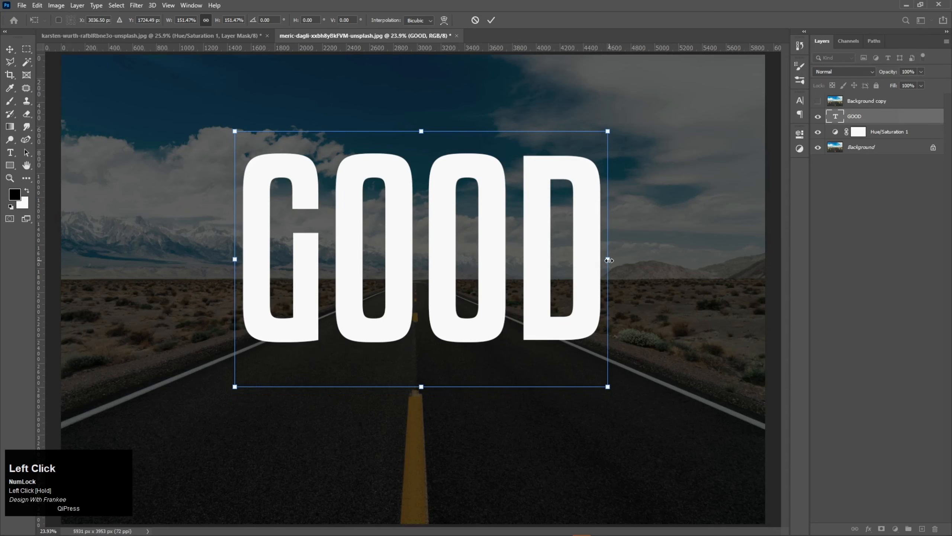
{"action": "left_click_drag", "start_coordinate": [608, 260], "coordinate": [602, 260]}
{"action": "left_click", "coordinate": [486, 277]}
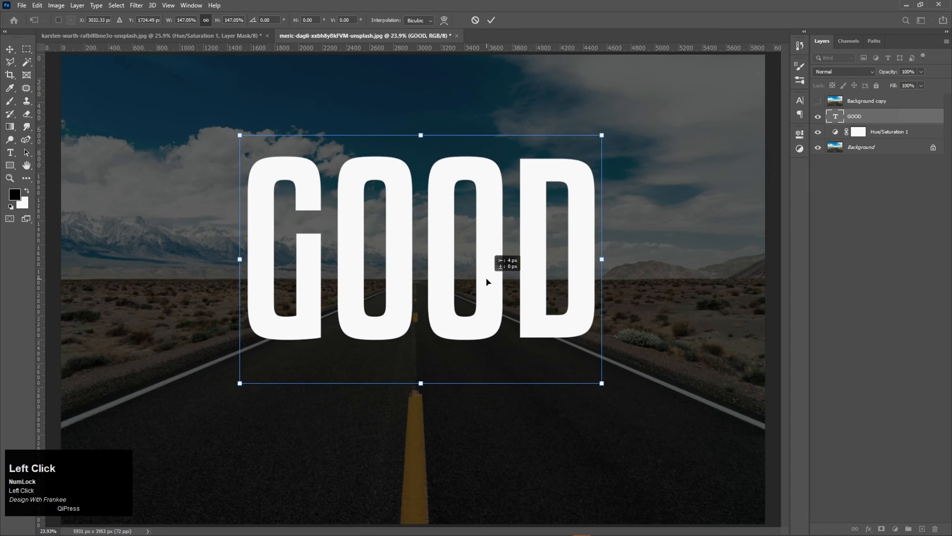
{"action": "left_click_drag", "start_coordinate": [486, 280], "coordinate": [480, 279]}
{"action": "double_click", "coordinate": [480, 280]}
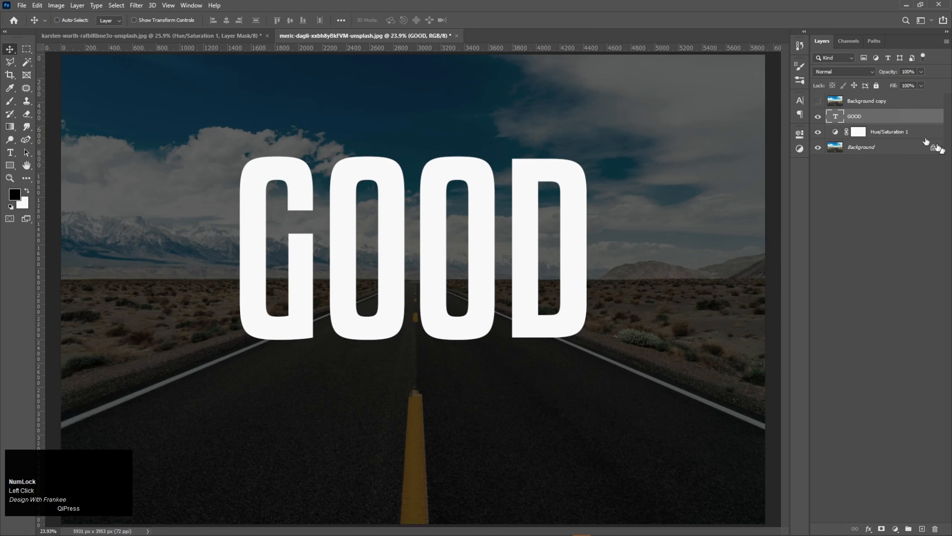
Convert the GOOD text layer to a smart object and duplicate it, hiding the original layer.
{"action": "right_click", "coordinate": [887, 119]}
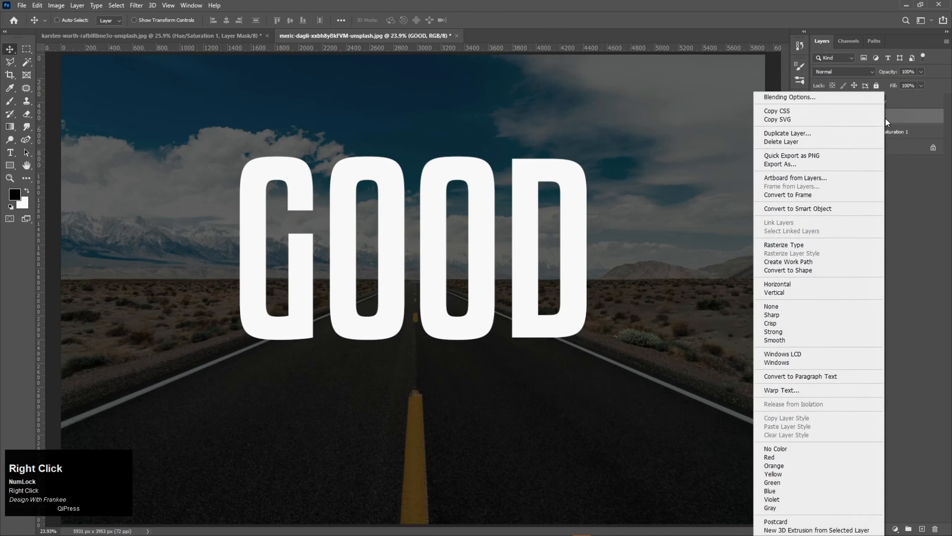
{"action": "left_click", "coordinate": [816, 209]}
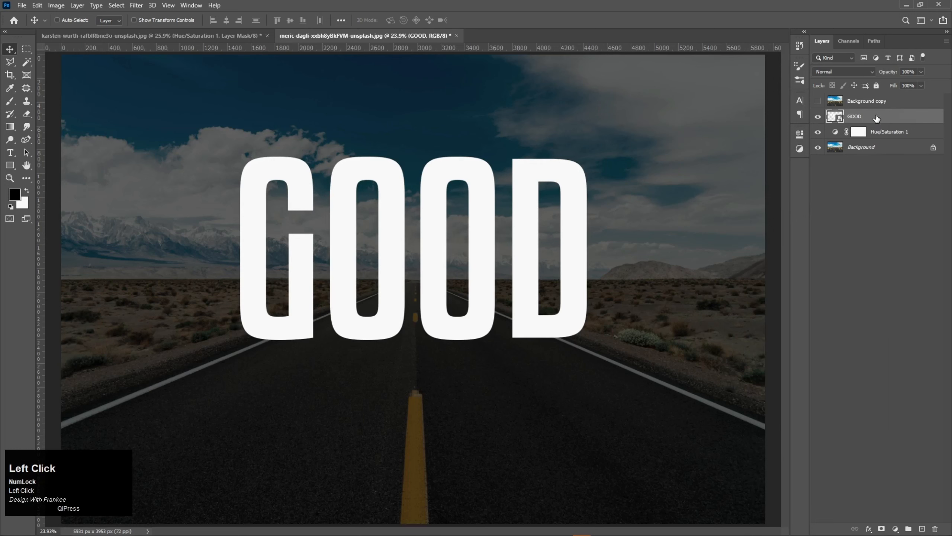
{"action": "left_click_drag", "start_coordinate": [924, 116], "coordinate": [924, 525]}
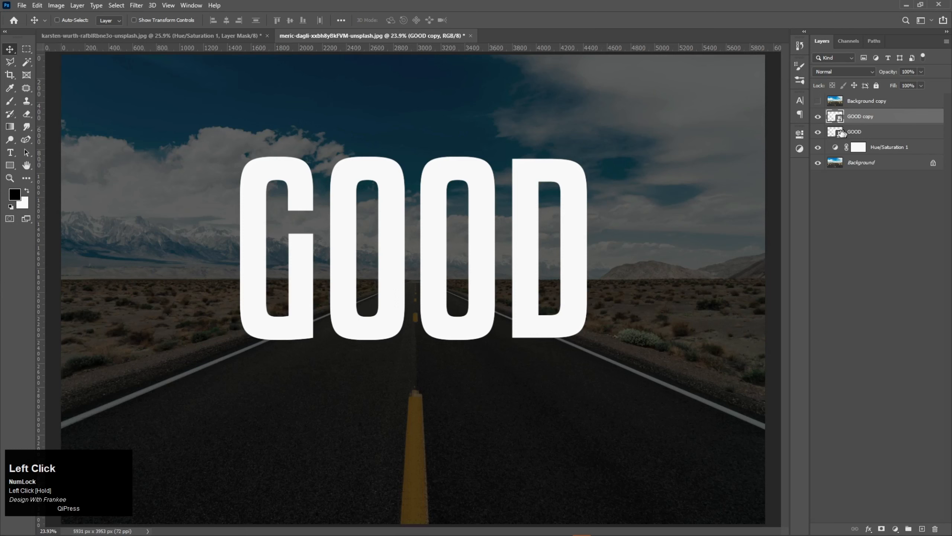
{"action": "left_click", "coordinate": [818, 132]}
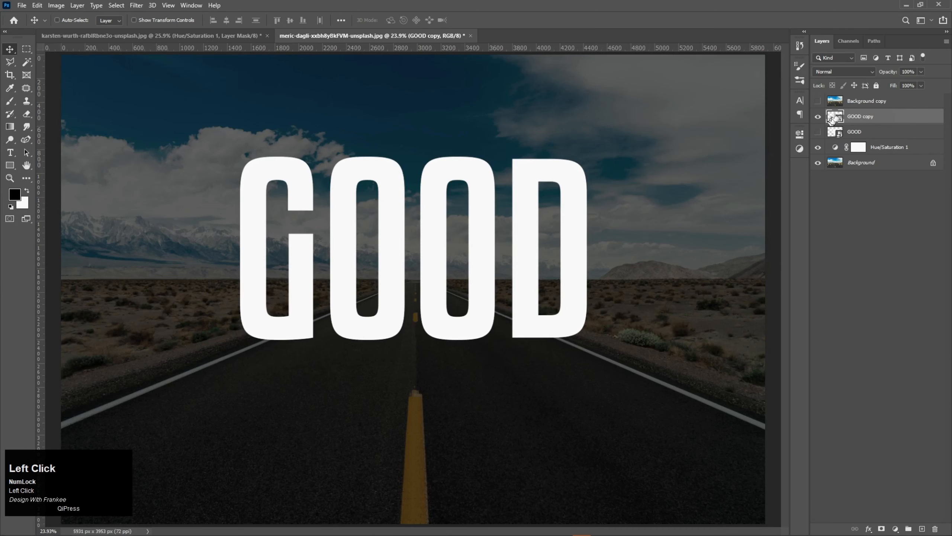
Clip the Background copy layer to GOOD copy with a clipping mask and make it visible.
{"action": "left_click", "coordinate": [874, 101]}
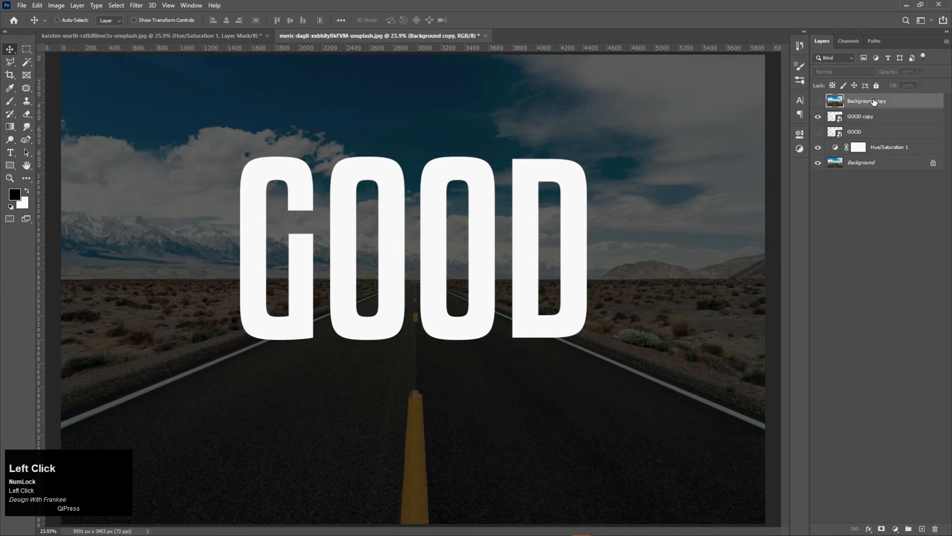
{"action": "right_click", "coordinate": [874, 102]}
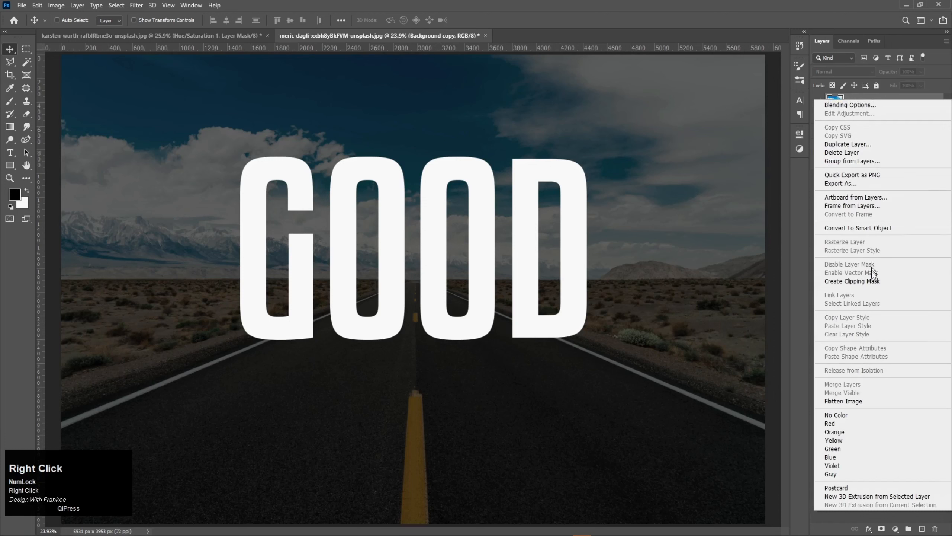
{"action": "left_click", "coordinate": [862, 281]}
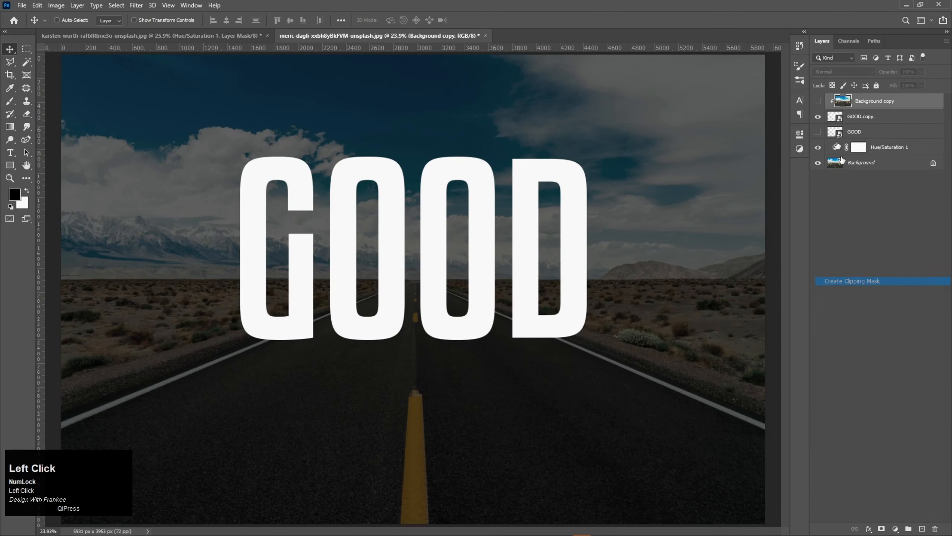
{"action": "left_click", "coordinate": [818, 102]}
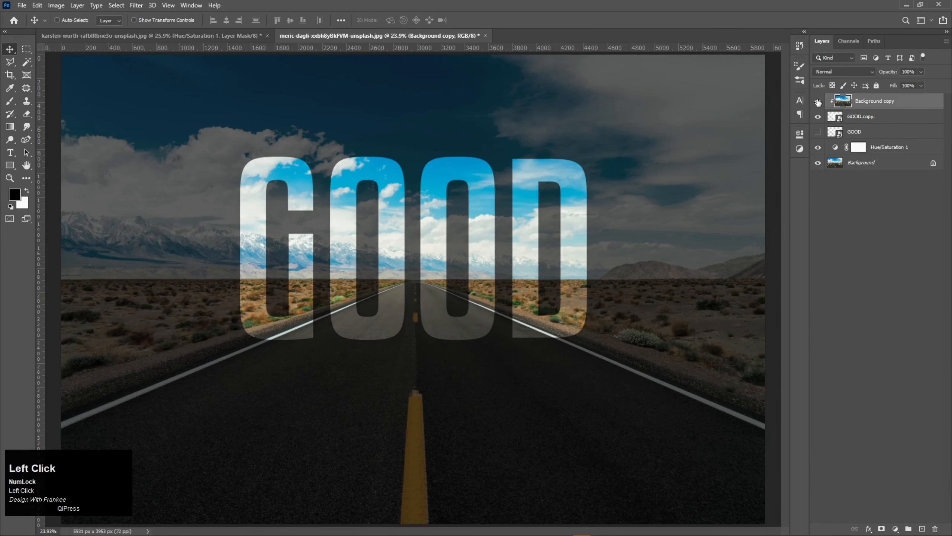
Add a white (ffffff) stroke layer style to GOOD copy with a size of 2 px and its position set to Outside.
{"action": "left_click", "coordinate": [866, 117]}
{"action": "right_click", "coordinate": [868, 119]}
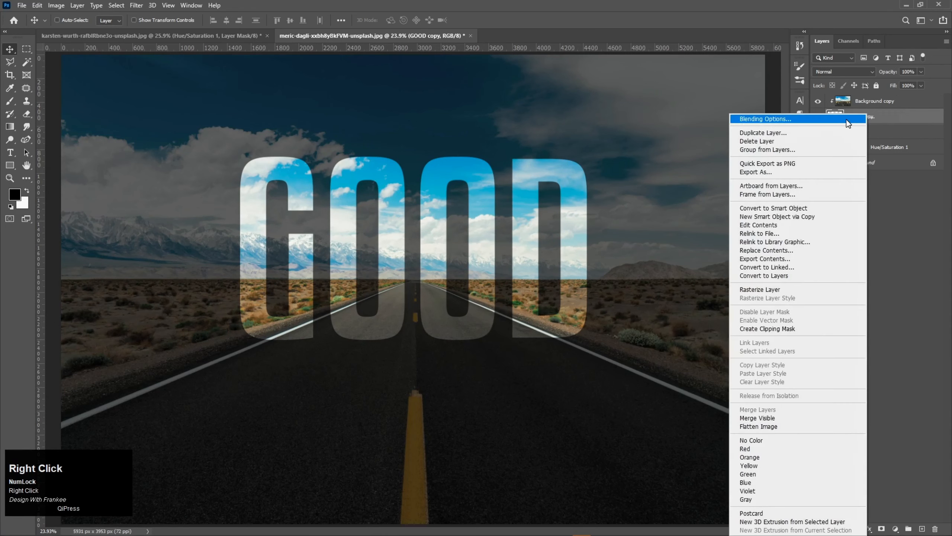
{"action": "left_click", "coordinate": [847, 119]}
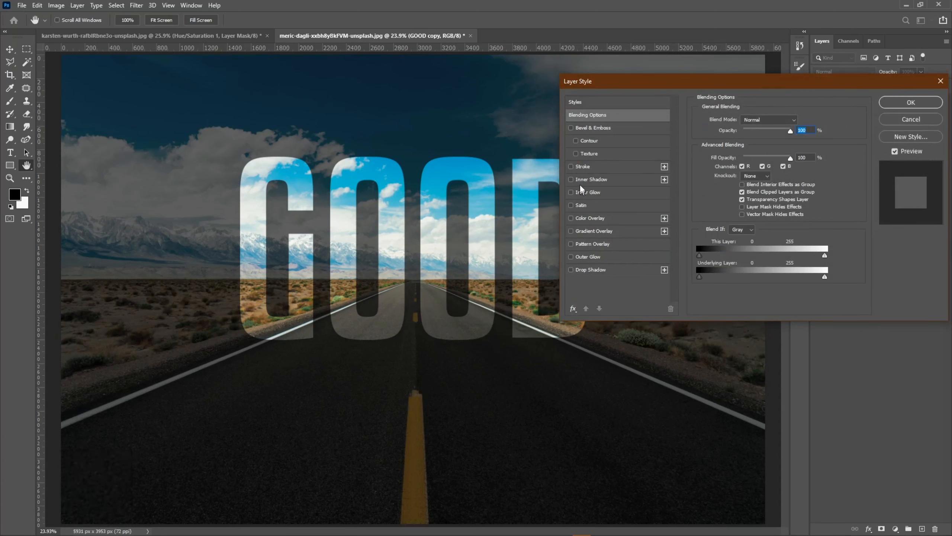
{"action": "left_click", "coordinate": [581, 167]}
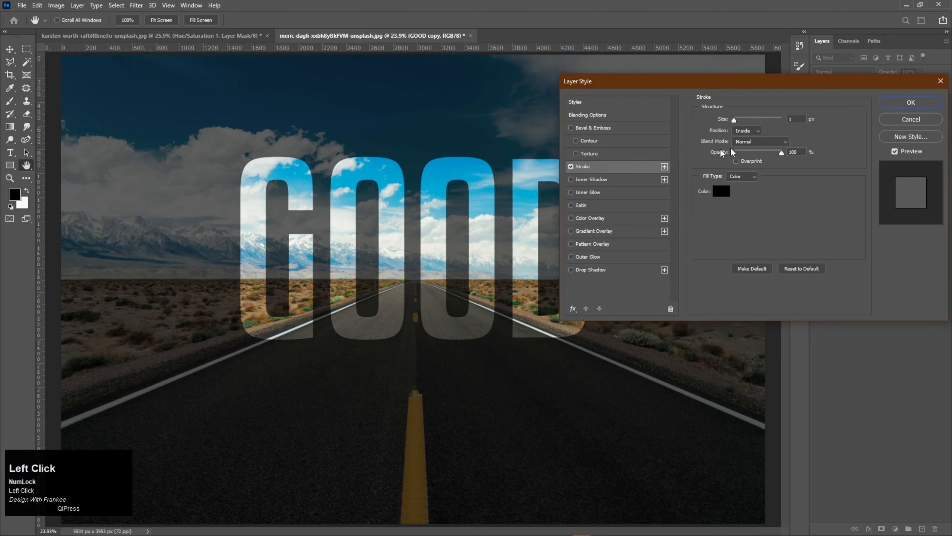
{"action": "left_click", "coordinate": [721, 190]}
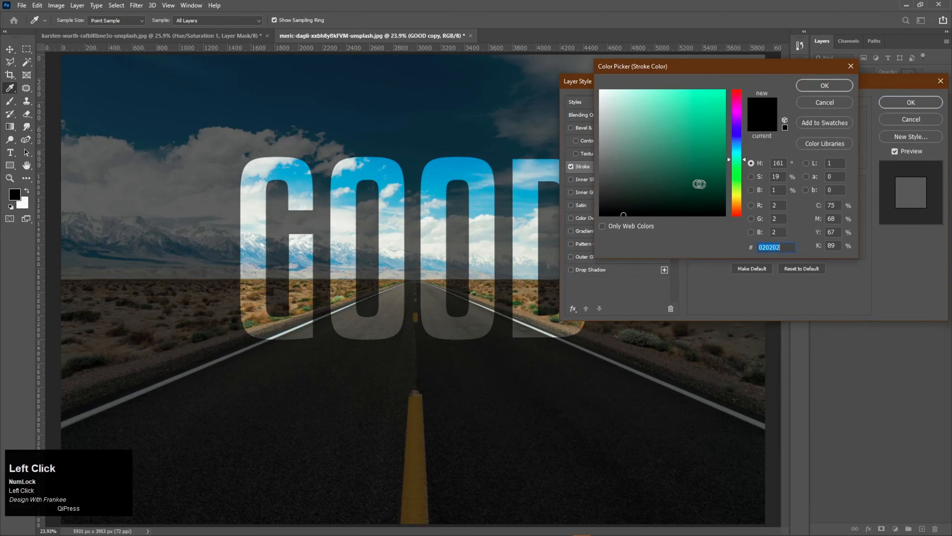
{"action": "left_click_drag", "start_coordinate": [699, 184], "coordinate": [575, 79]}
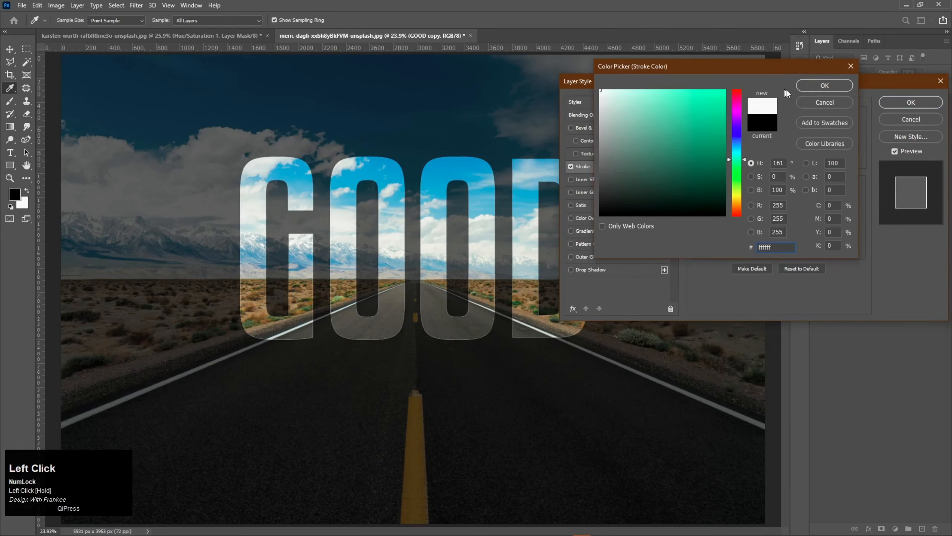
{"action": "left_click", "coordinate": [814, 88]}
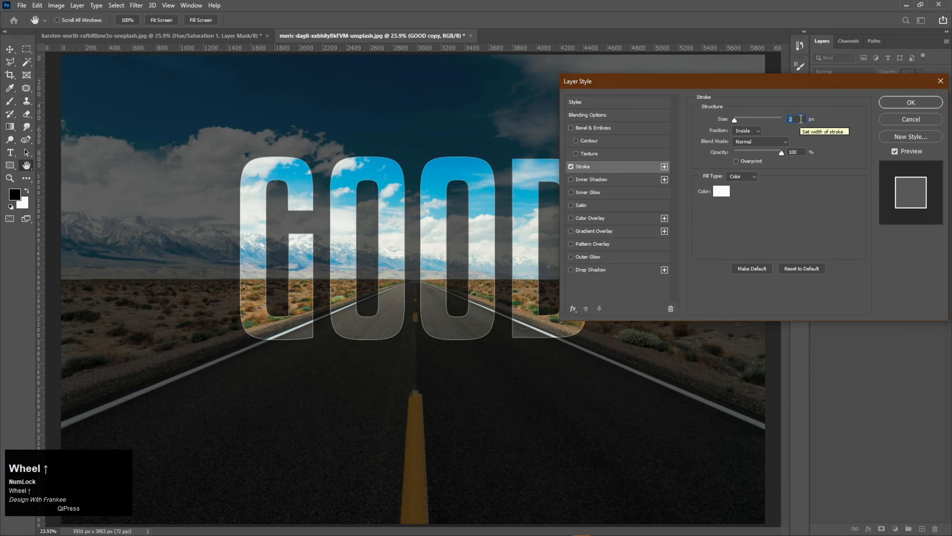
{"action": "left_click", "coordinate": [750, 130]}
{"action": "left_click", "coordinate": [748, 138]}
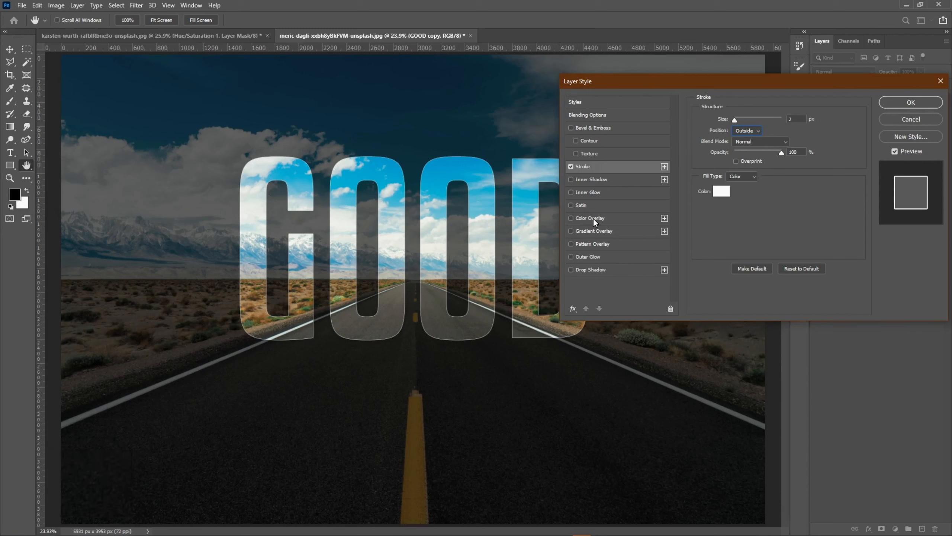
Add an inner glow to GOOD copy with Overlay blend mode, 61% opacity and a white colour.
{"action": "left_click", "coordinate": [587, 194]}
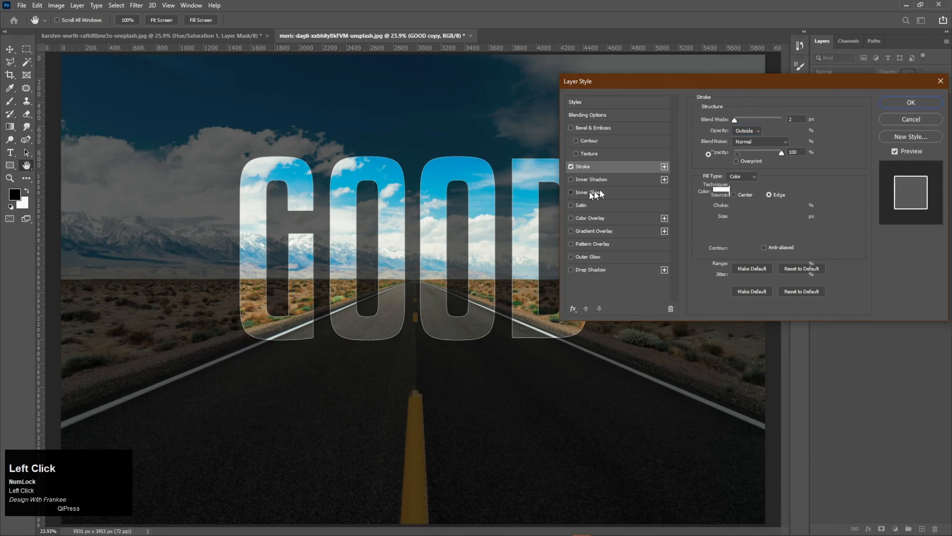
{"action": "left_click", "coordinate": [759, 120]}
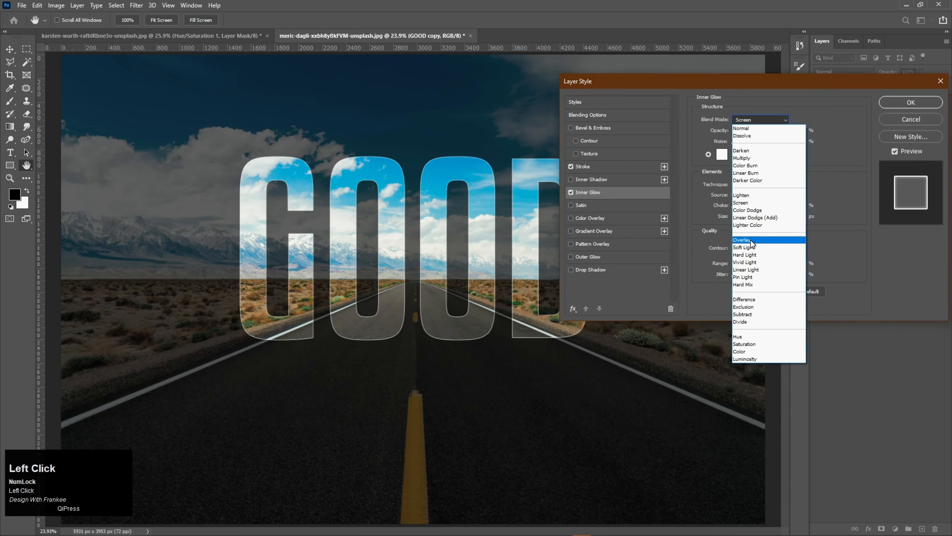
{"action": "left_click", "coordinate": [750, 239]}
{"action": "left_click_drag", "start_coordinate": [752, 131], "coordinate": [758, 132]}
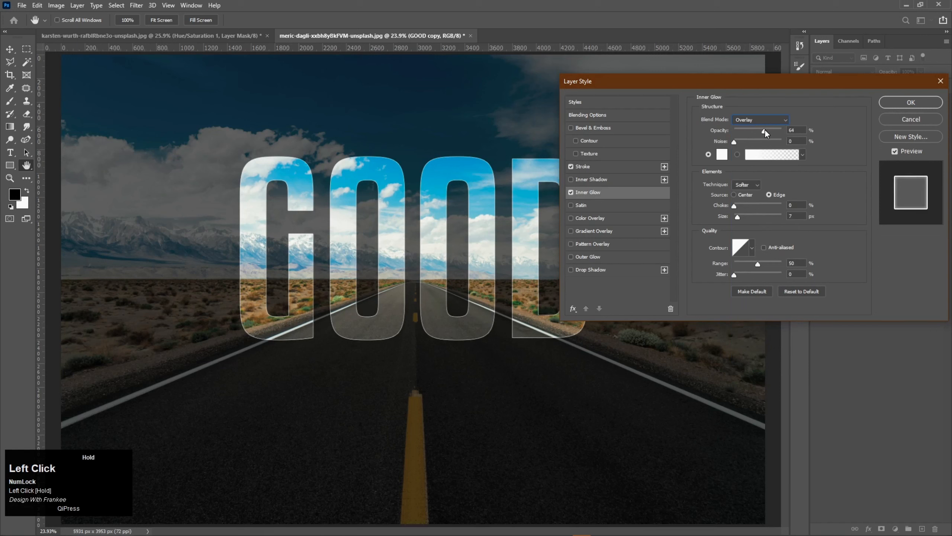
{"action": "left_click_drag", "start_coordinate": [764, 129], "coordinate": [763, 130]}
{"action": "left_click", "coordinate": [721, 154]}
{"action": "left_click_drag", "start_coordinate": [636, 139], "coordinate": [555, 60]}
{"action": "left_click", "coordinate": [821, 86]}
Set the inner glow's size to 142 px and its choke to about 11%.
{"action": "left_click_drag", "start_coordinate": [739, 221], "coordinate": [765, 226]}
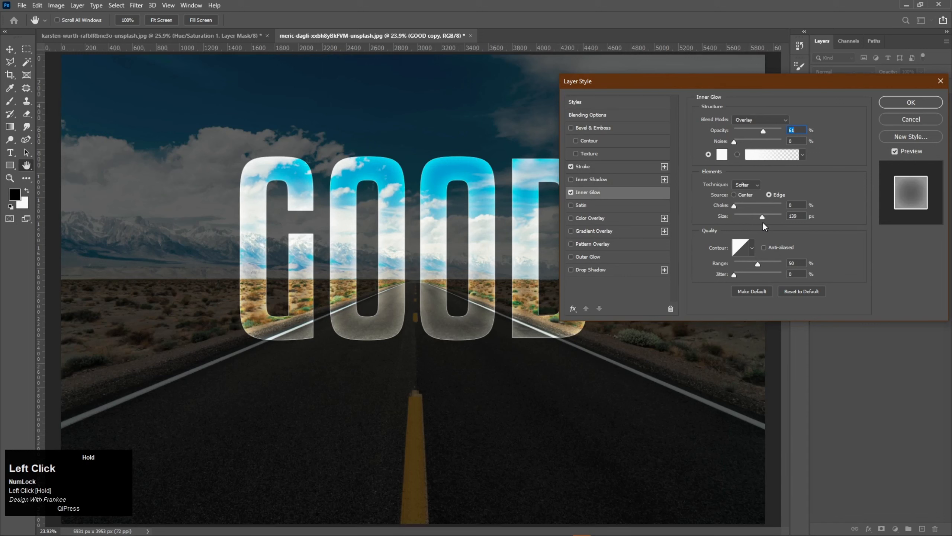
{"action": "left_click_drag", "start_coordinate": [765, 227], "coordinate": [765, 226]}
{"action": "left_click_drag", "start_coordinate": [734, 206], "coordinate": [741, 211]}
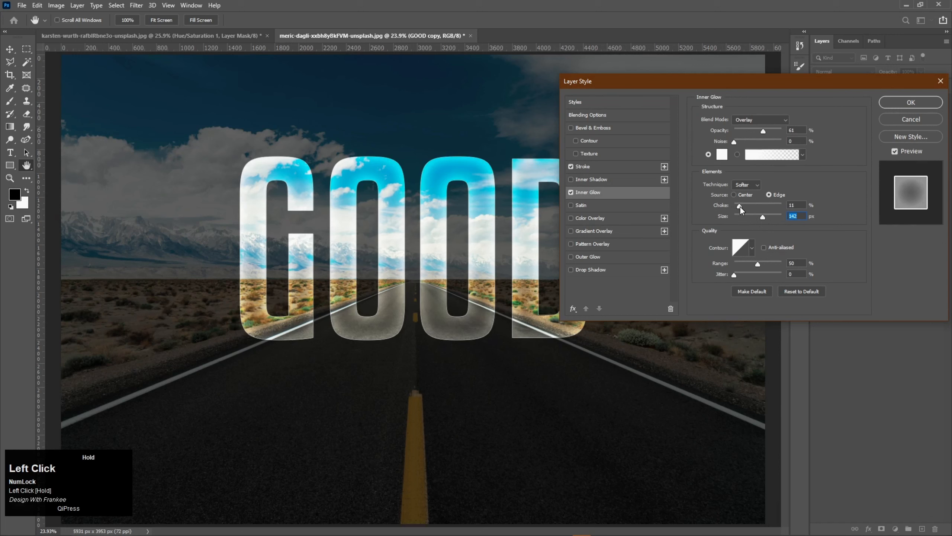
{"action": "left_click_drag", "start_coordinate": [741, 211], "coordinate": [741, 210]}
Add an outer glow to GOOD copy with Overlay blend mode, 100% opacity, 8% spread and 142 px size, and apply the layer styles.
{"action": "left_click", "coordinate": [593, 259]}
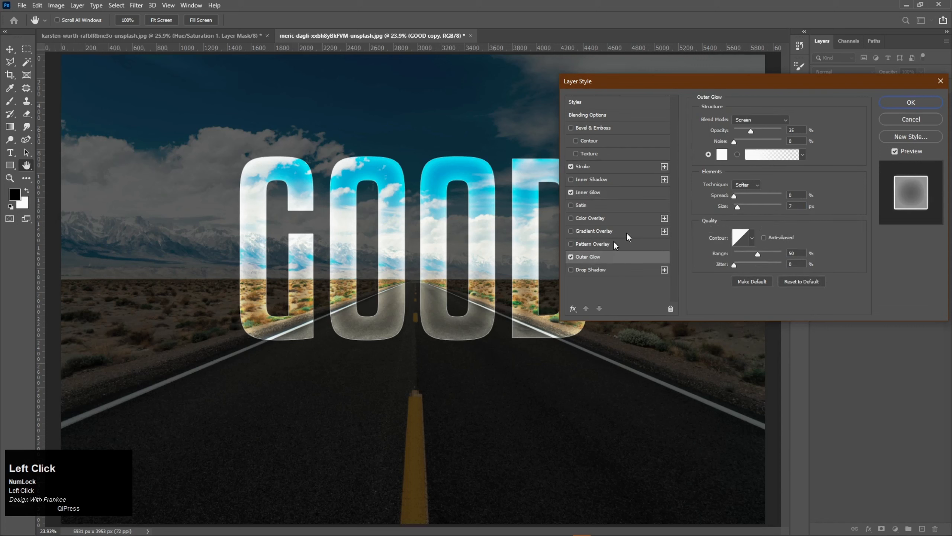
{"action": "left_click", "coordinate": [763, 121]}
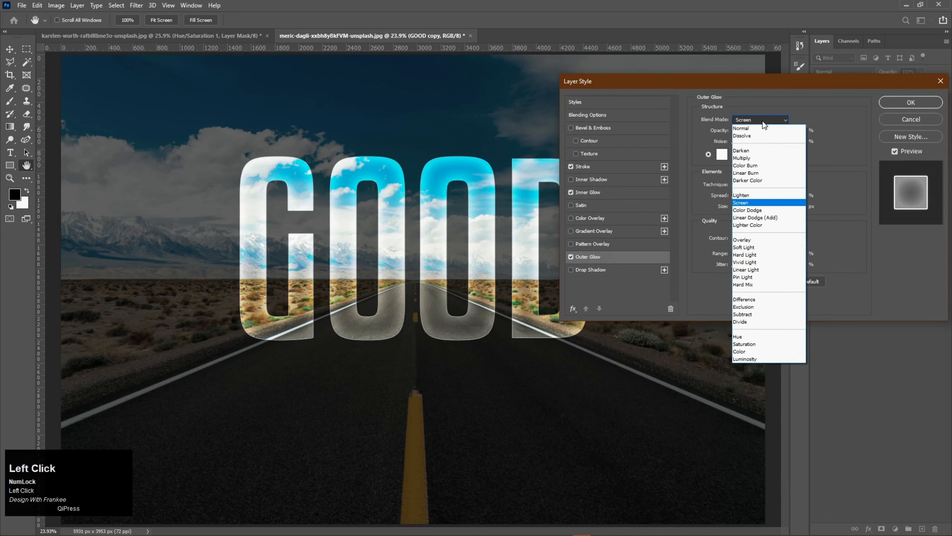
{"action": "left_click", "coordinate": [742, 240]}
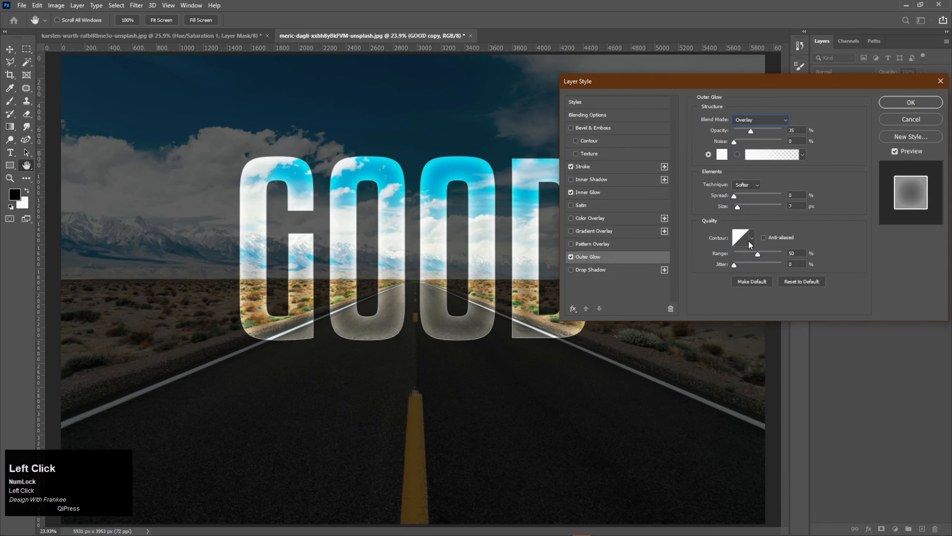
{"action": "left_click_drag", "start_coordinate": [737, 209], "coordinate": [751, 208]}
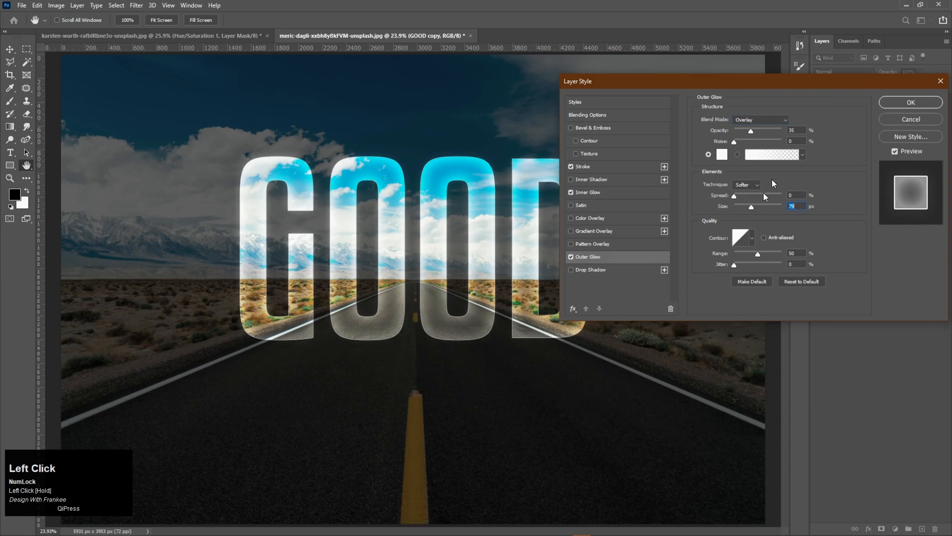
{"action": "left_click_drag", "start_coordinate": [751, 132], "coordinate": [784, 133]}
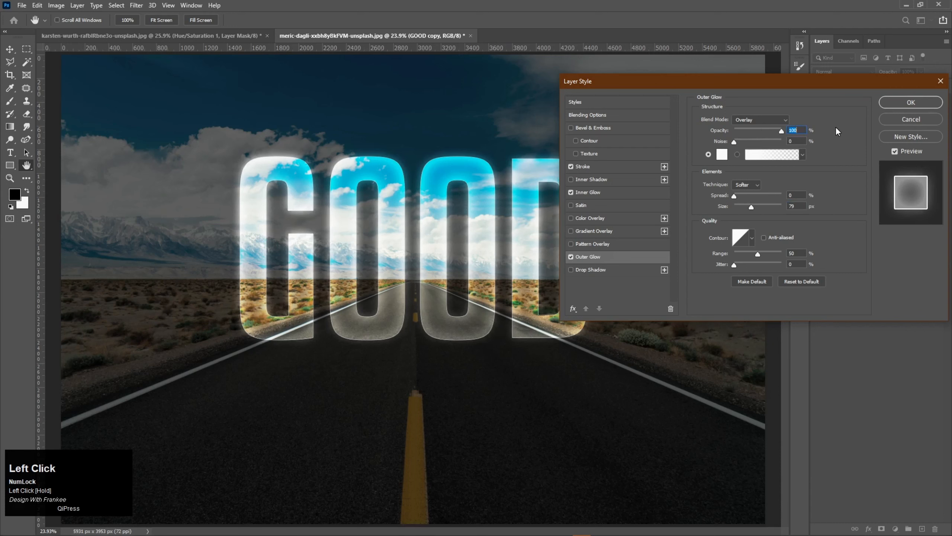
{"action": "mouse_move", "coordinate": [751, 207]}
{"action": "left_mouse_down"}
{"action": "mouse_move", "coordinate": [761, 209]}
{"action": "mouse_move", "coordinate": [736, 200]}
{"action": "mouse_move", "coordinate": [759, 210]}
{"action": "left_mouse_up"}
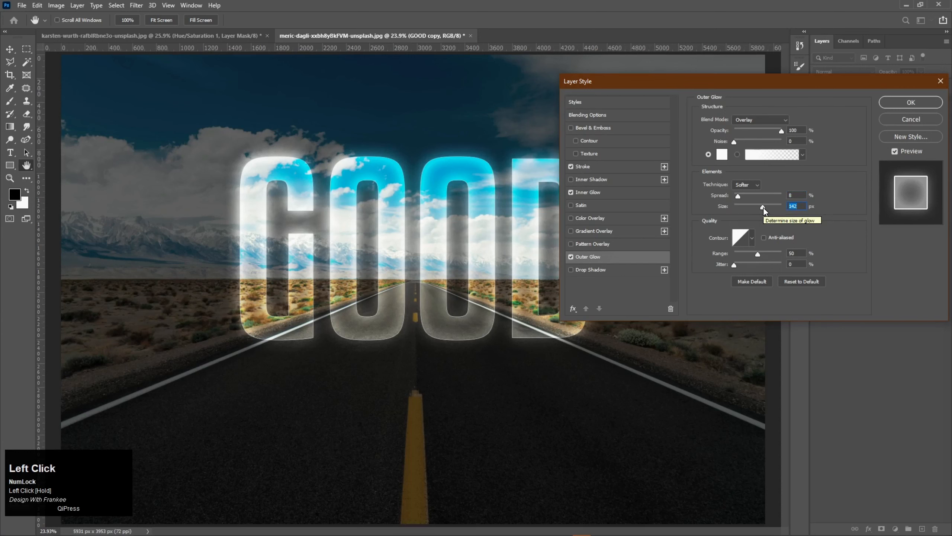
{"action": "left_click", "coordinate": [897, 108]}
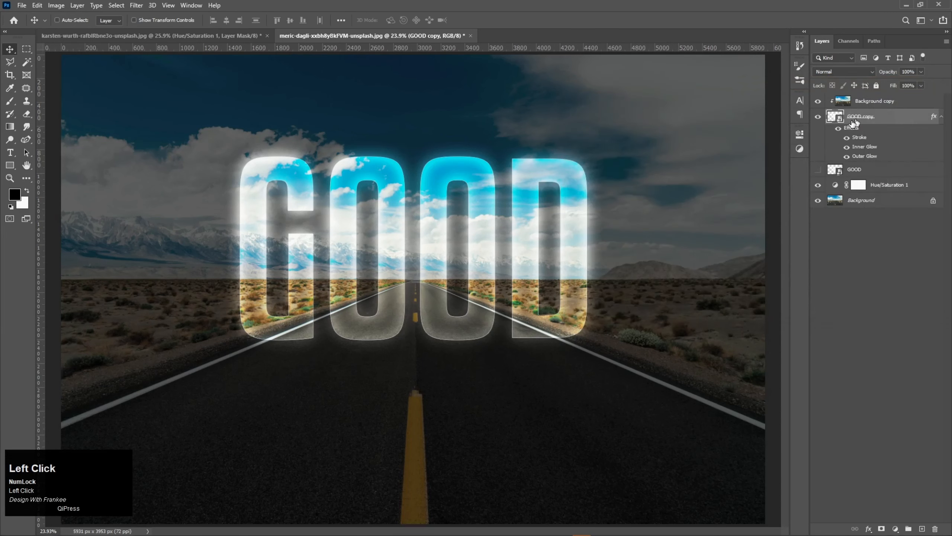
Compare GOOD copy with its effects hidden and shown, and collapse its effects list.
{"action": "left_click", "coordinate": [839, 129]}
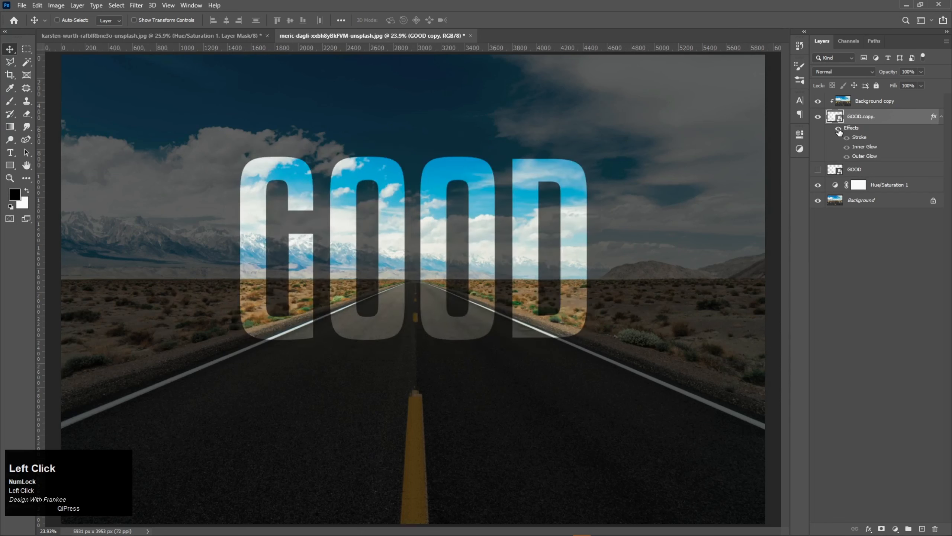
{"action": "left_click", "coordinate": [839, 129]}
{"action": "left_click", "coordinate": [943, 119]}
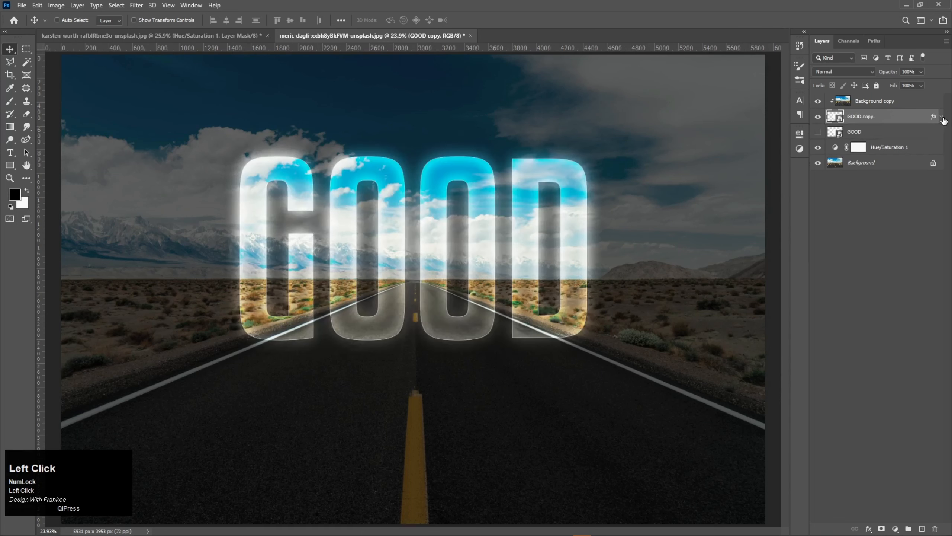
Show the original GOOD layer, flip it vertically and place it directly below the glowing text as a reflection.
{"action": "left_click", "coordinate": [838, 135]}
{"action": "left_click", "coordinate": [818, 132]}
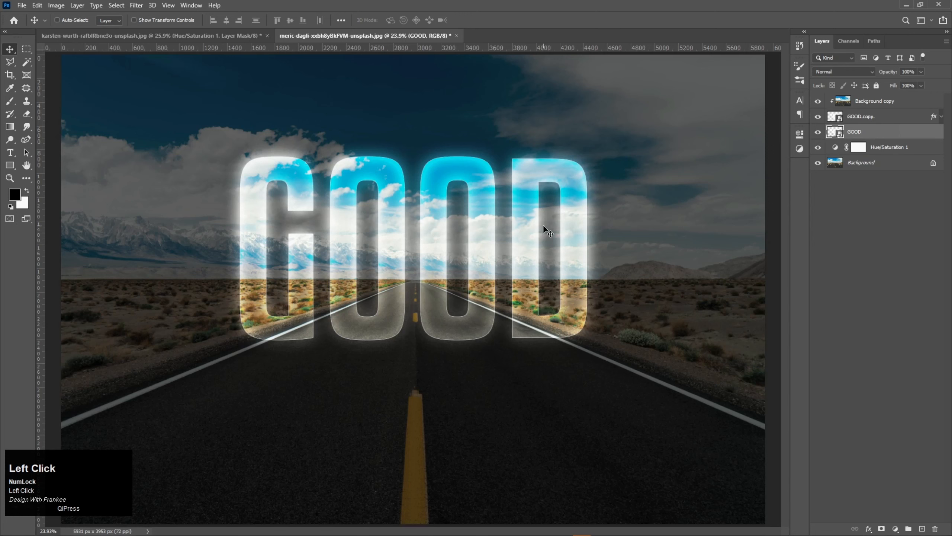
{"action": "key", "text": "ctrl+t"}
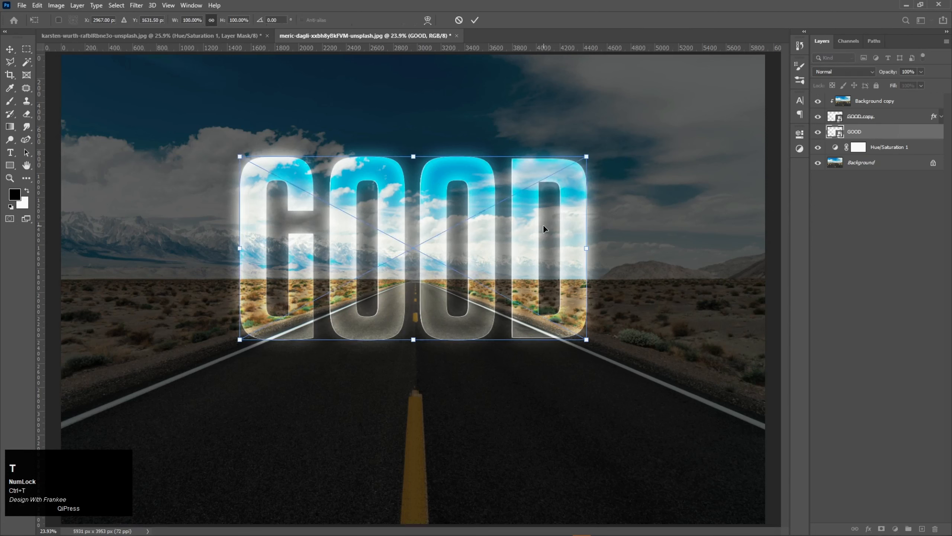
{"action": "right_click", "coordinate": [521, 228]}
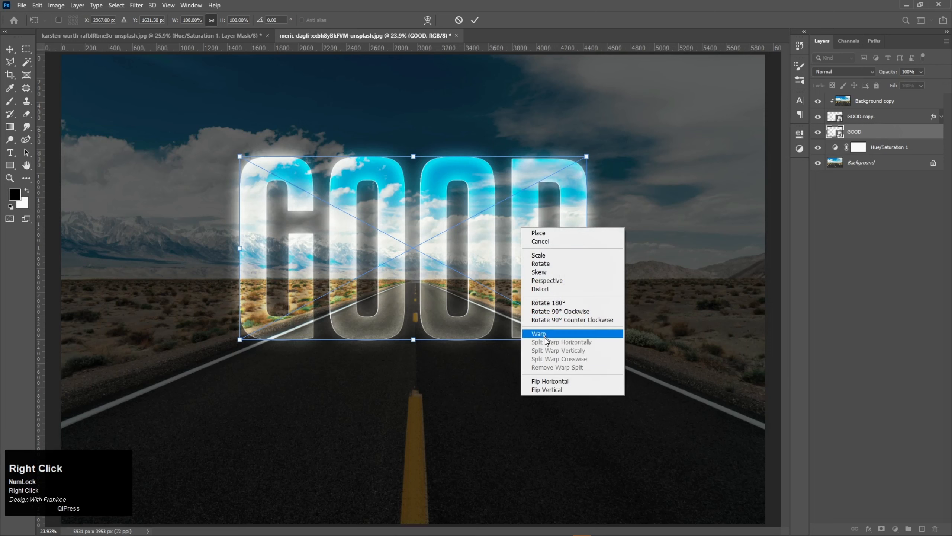
{"action": "left_click", "coordinate": [553, 389]}
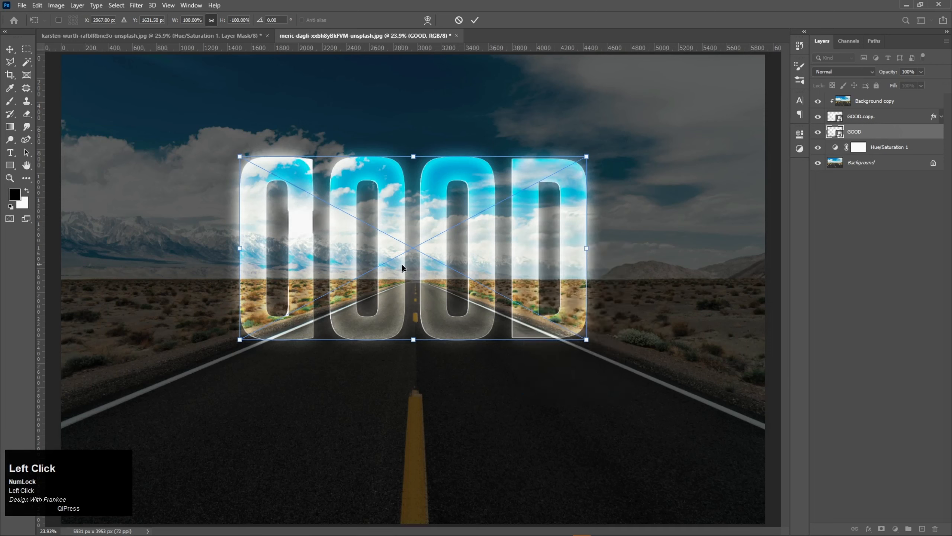
{"action": "left_click_drag", "start_coordinate": [407, 254], "coordinate": [411, 437]}
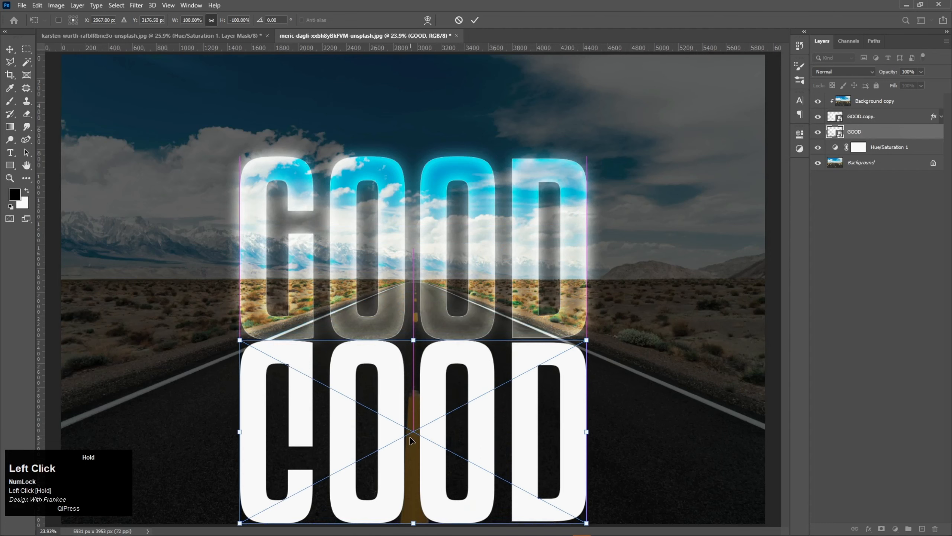
{"action": "key", "text": "Return"}
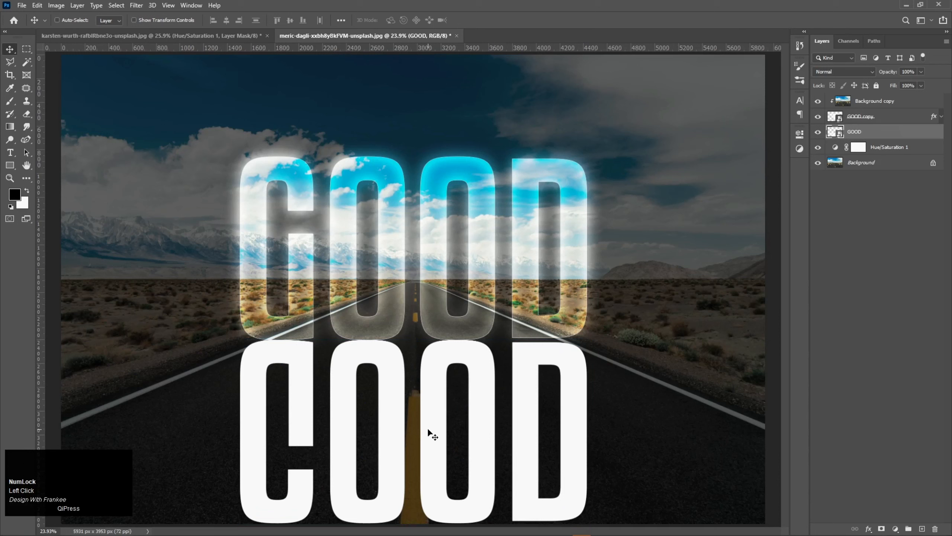
Apply a Perspective transform to the flipped GOOD layer, spreading its lower edge symmetrically beyond the canvas to about 343% width.
{"action": "key", "text": "ctrl+0"}
{"action": "scroll", "coordinate": [438, 415], "scroll_direction": "down", "scroll_amount": 3, "text": "alt"}
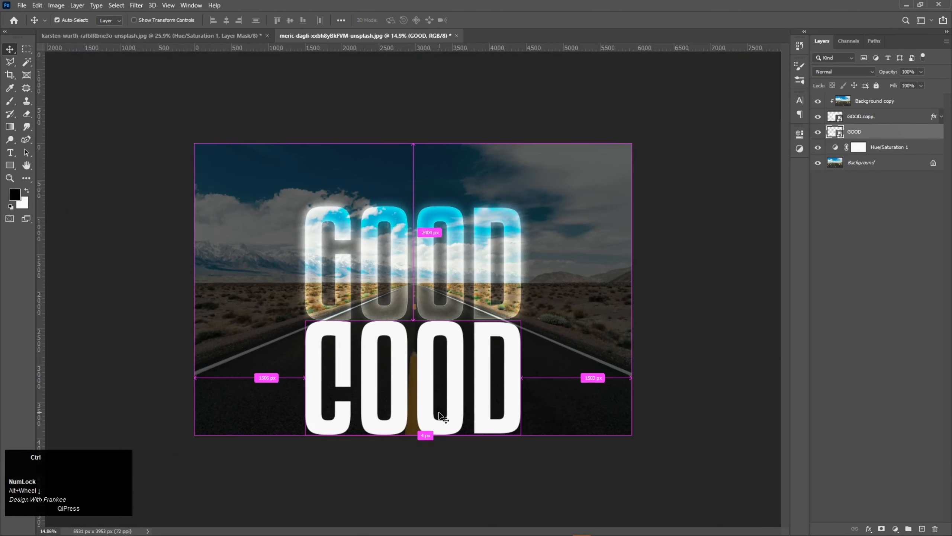
{"action": "key", "text": "ctrl+t"}
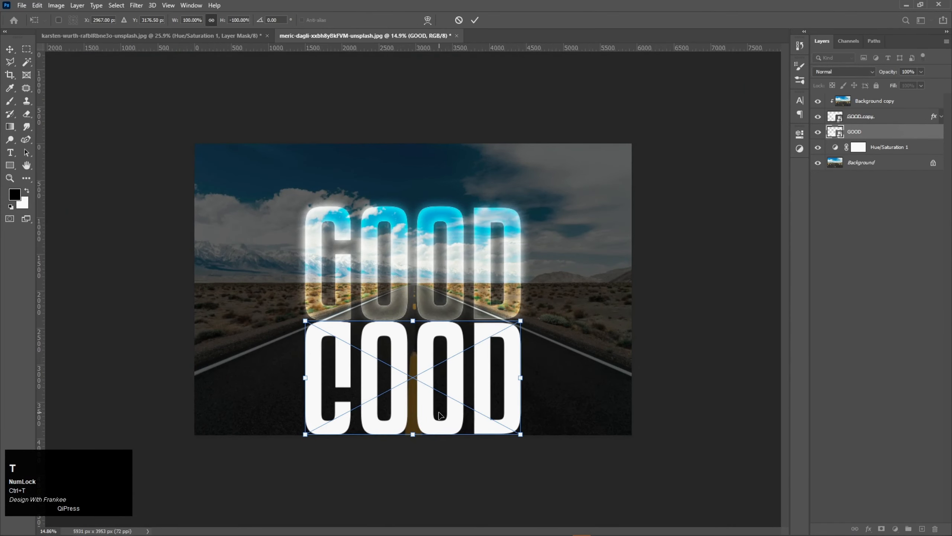
{"action": "right_click", "coordinate": [442, 379]}
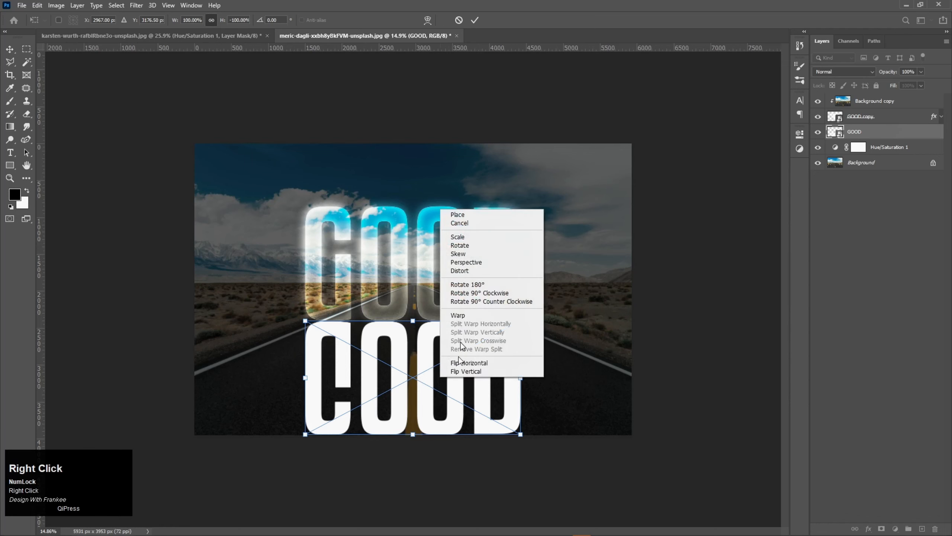
{"action": "left_click", "coordinate": [463, 267]}
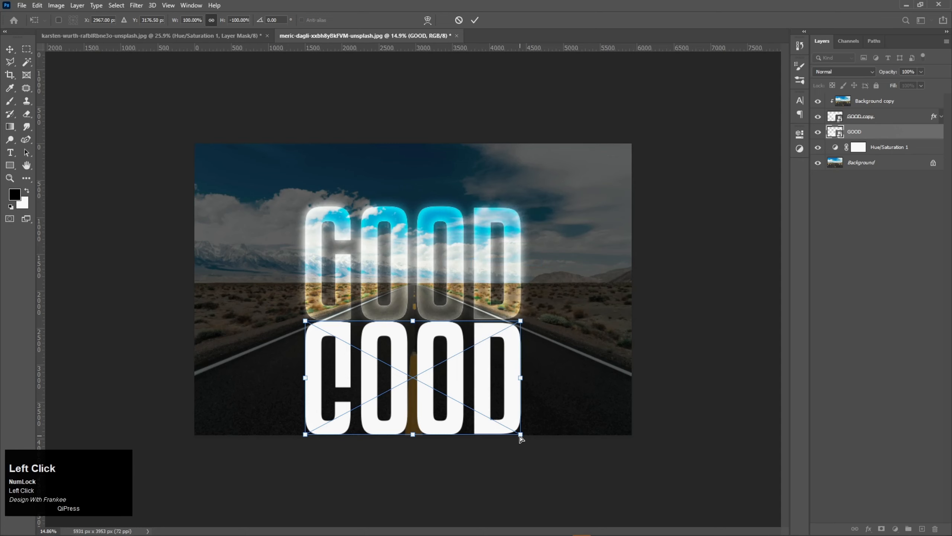
{"action": "left_click_drag", "start_coordinate": [521, 436], "coordinate": [782, 492]}
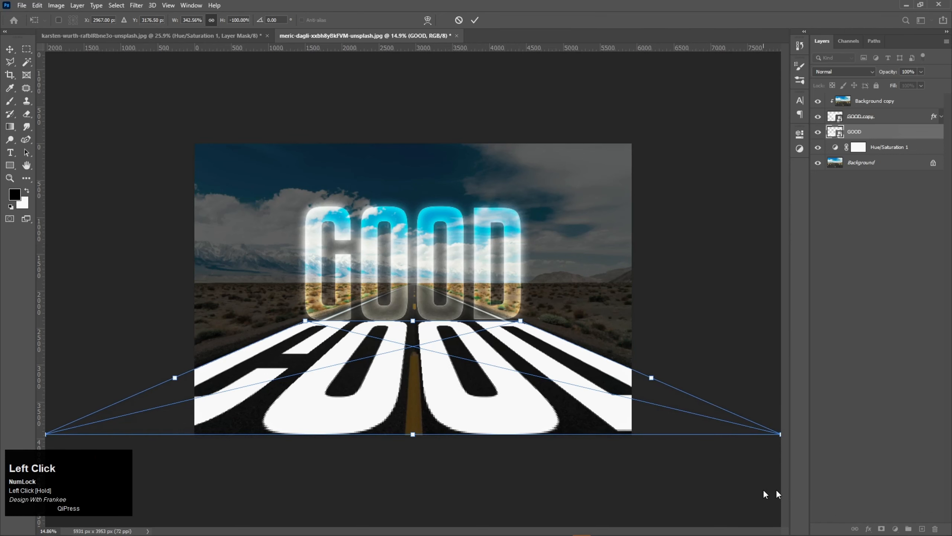
{"action": "right_click", "coordinate": [409, 374]}
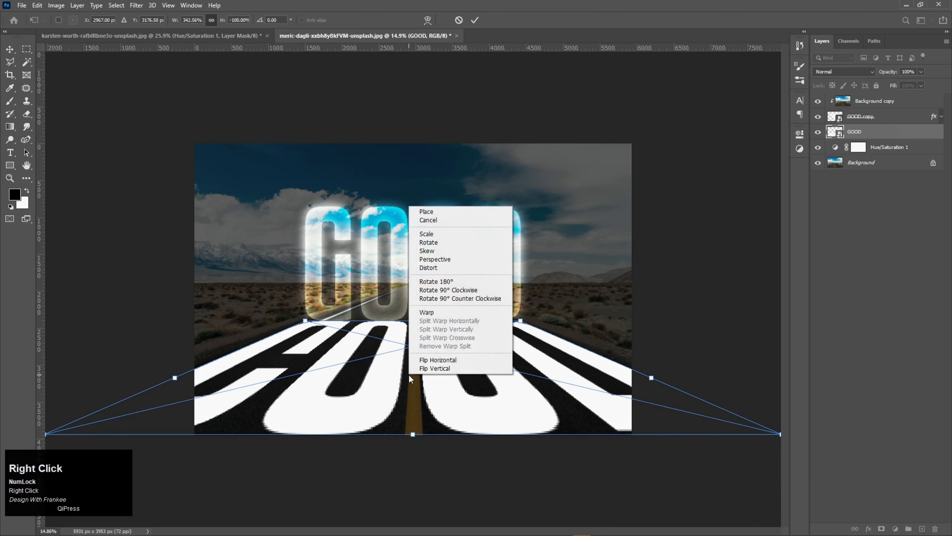
{"action": "left_click", "coordinate": [409, 374]}
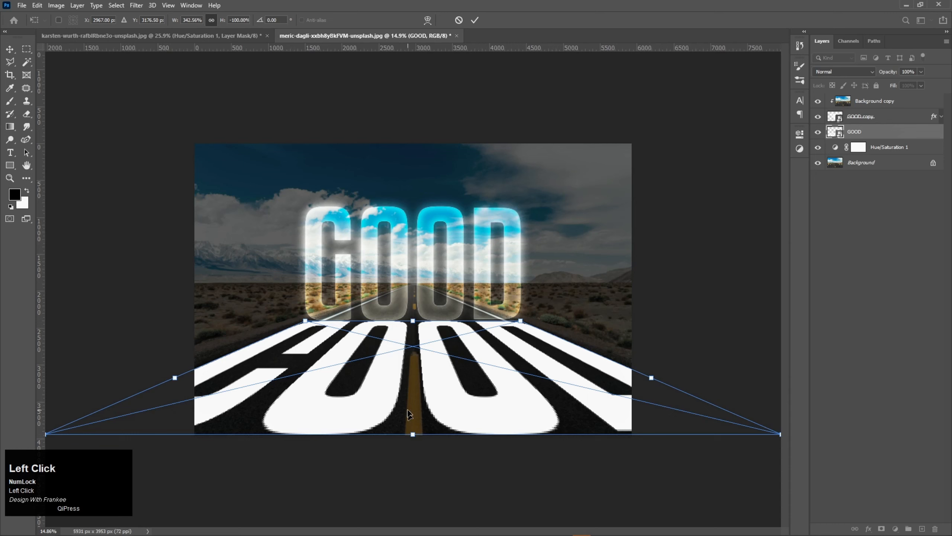
{"action": "double_click", "coordinate": [403, 374]}
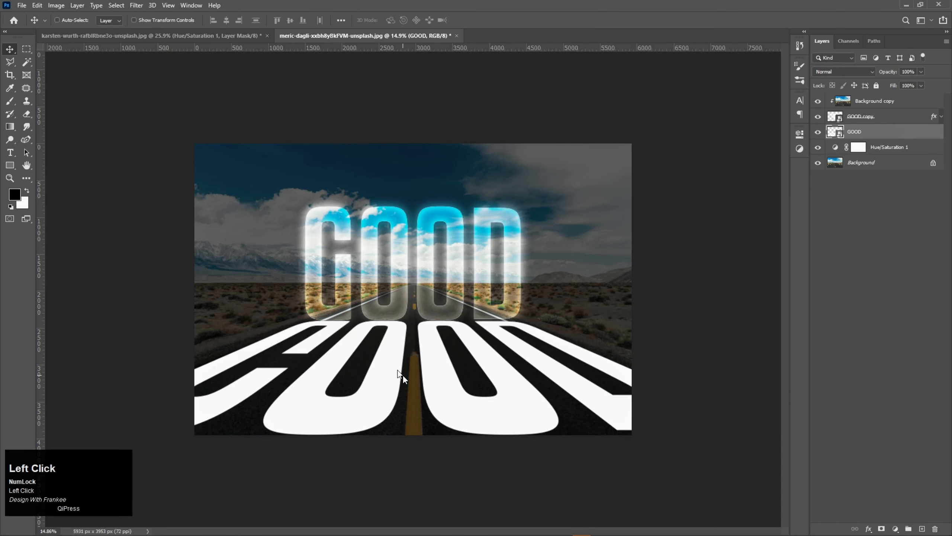
Stretch the flipped GOOD layer proportionally downward past the canvas's lower edge, to about 522% width and -174% height.
{"action": "key", "text": "ctrl+t"}
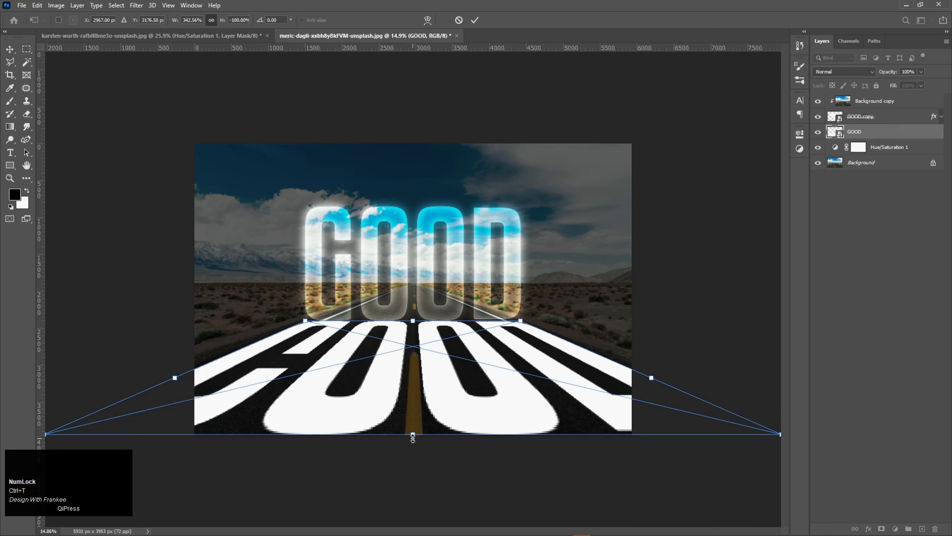
{"action": "left_click_drag", "start_coordinate": [413, 435], "coordinate": [413, 521]}
{"action": "double_click", "coordinate": [412, 387]}
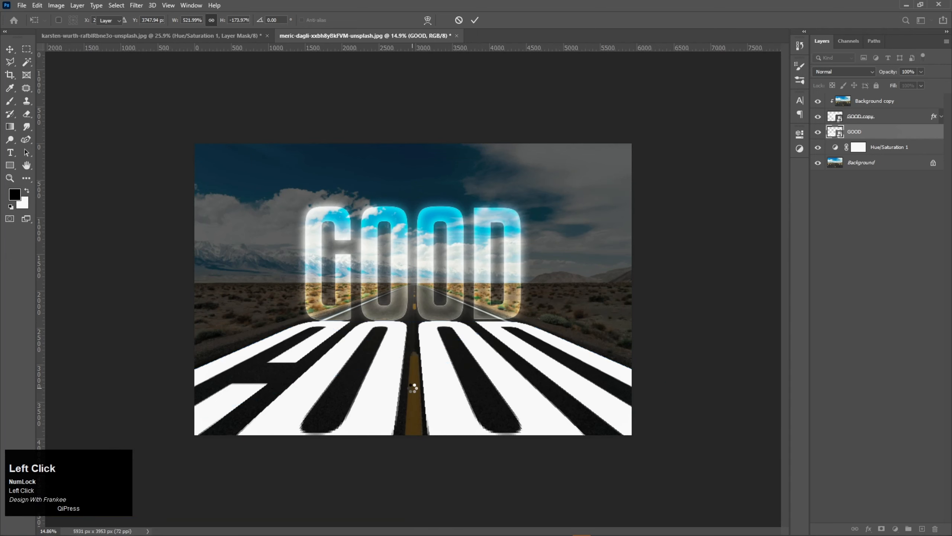
{"action": "key", "text": "ctrl+0"}
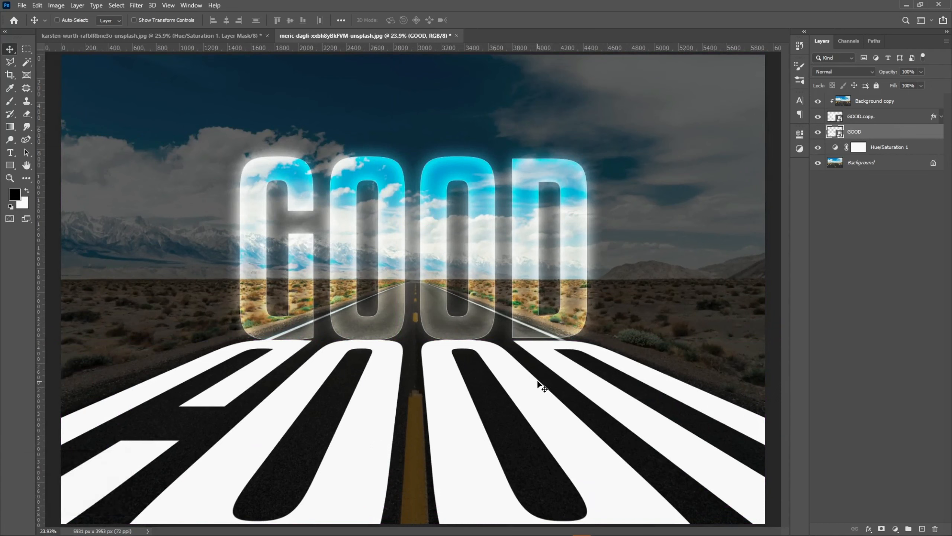
Nudge the flipped GOOD layer horizontally to align it with the text above and the road's centre line.
{"action": "left_click_drag", "start_coordinate": [538, 382], "coordinate": [537, 386]}
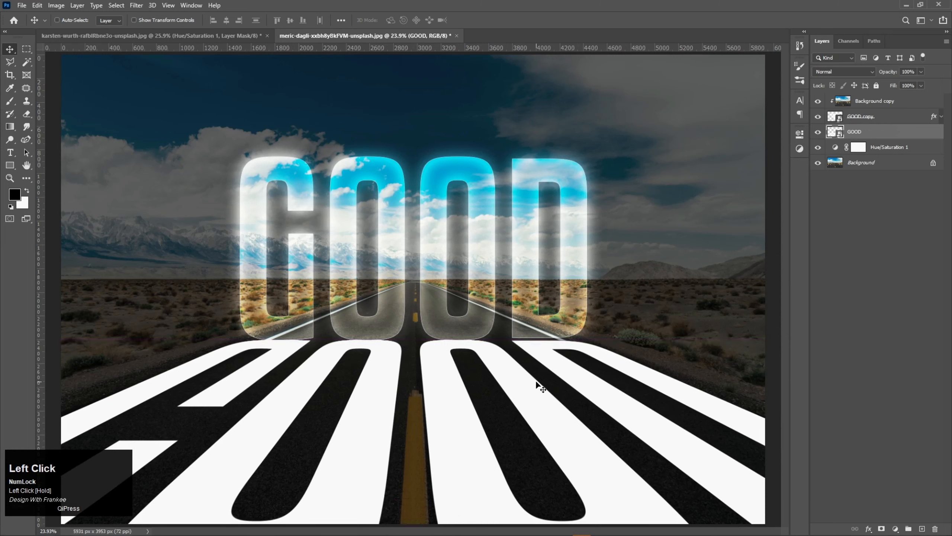
{"action": "key", "text": "Right"}
{"action": "key", "text": "Right"}
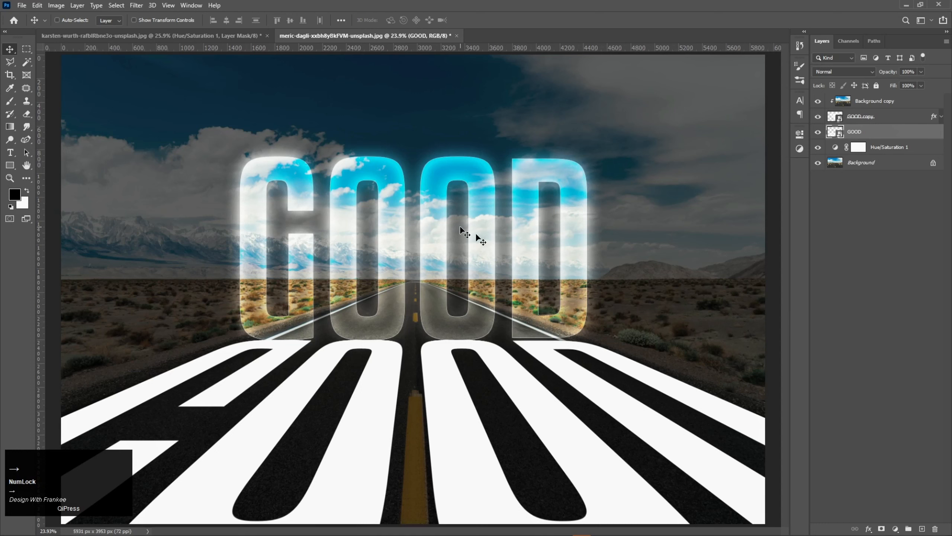
Apply a Gaussian Blur with a 7.0-pixel radius to the flipped GOOD layer and collapse its smart filter list.
{"action": "left_click", "coordinate": [133, 5]}
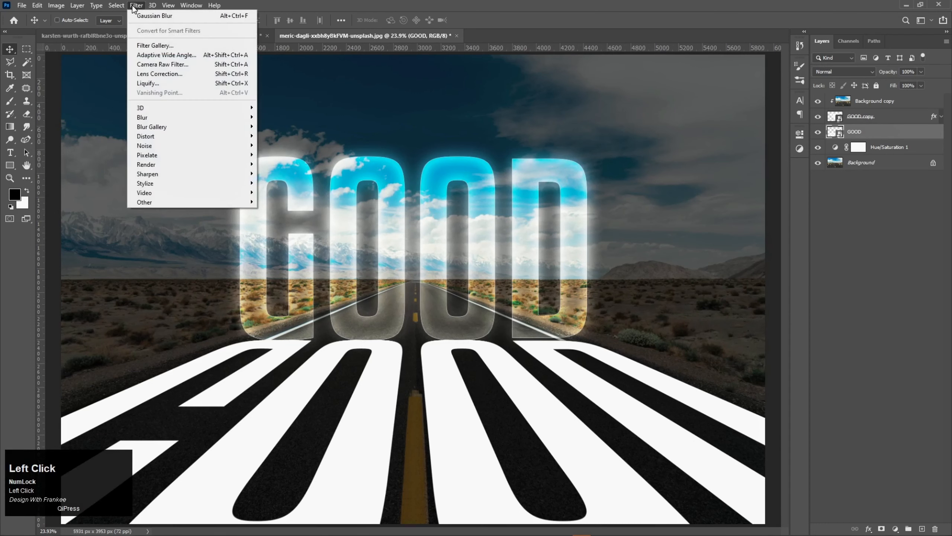
{"action": "mouse_move", "coordinate": [153, 119]}
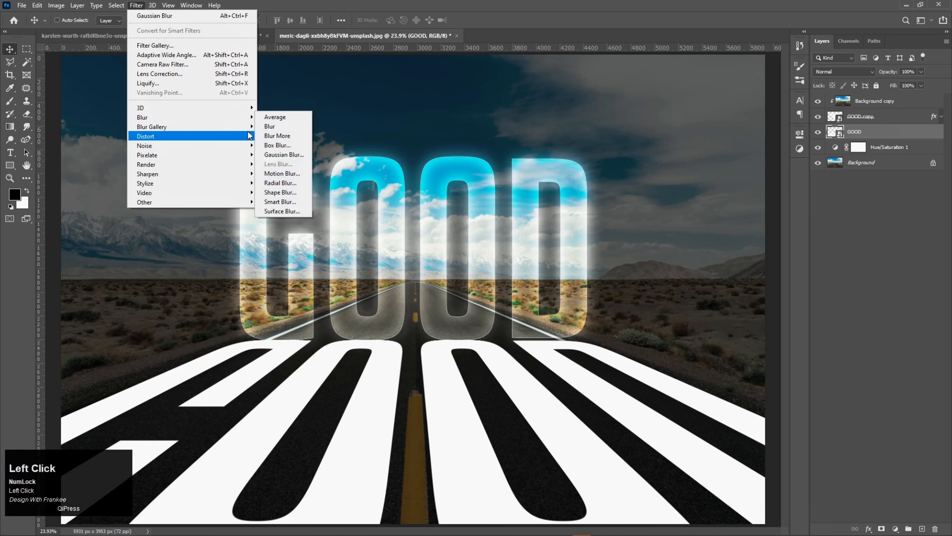
{"action": "left_click", "coordinate": [282, 157]}
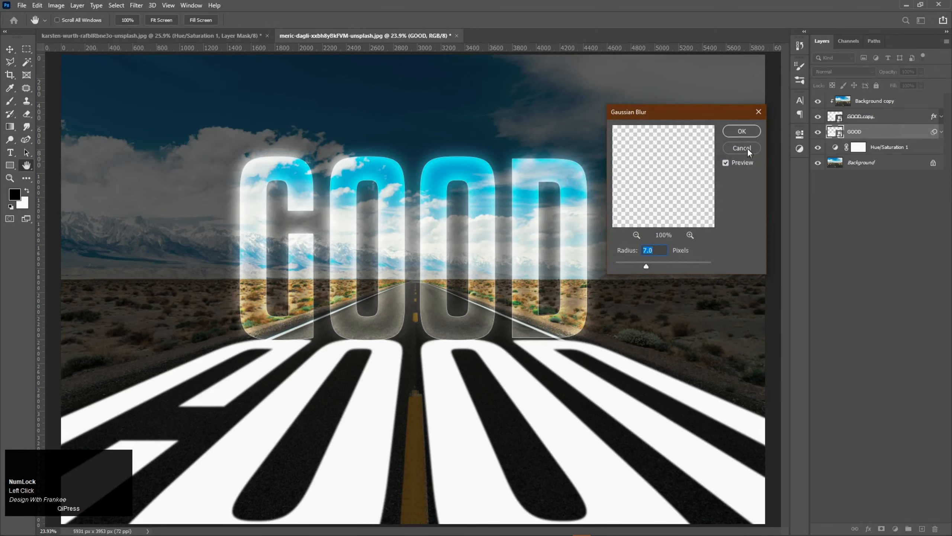
{"action": "left_click", "coordinate": [742, 131]}
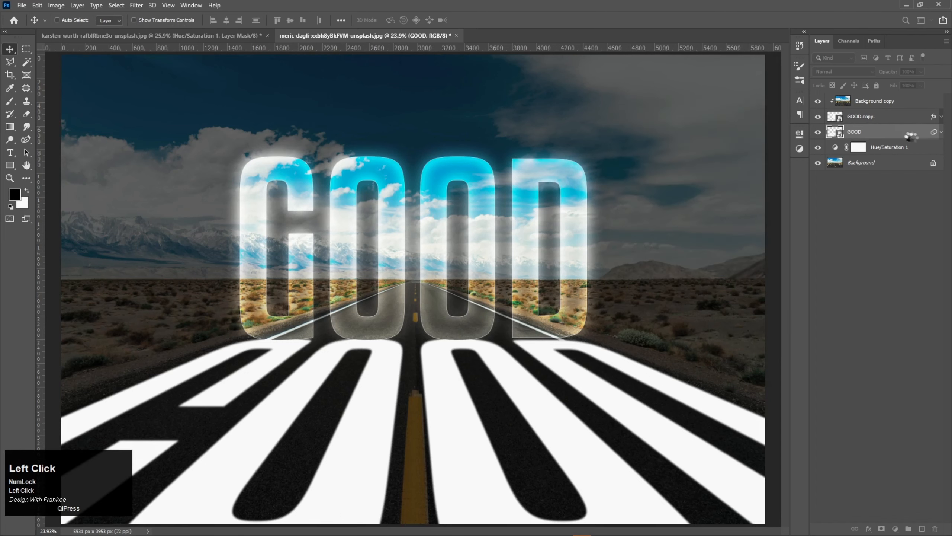
{"action": "left_click", "coordinate": [942, 132]}
Blend the flipped GOOD layer into the road by splitting the Blend If Underlying Layer black slider to 0 / 122.
{"action": "right_click", "coordinate": [914, 133]}
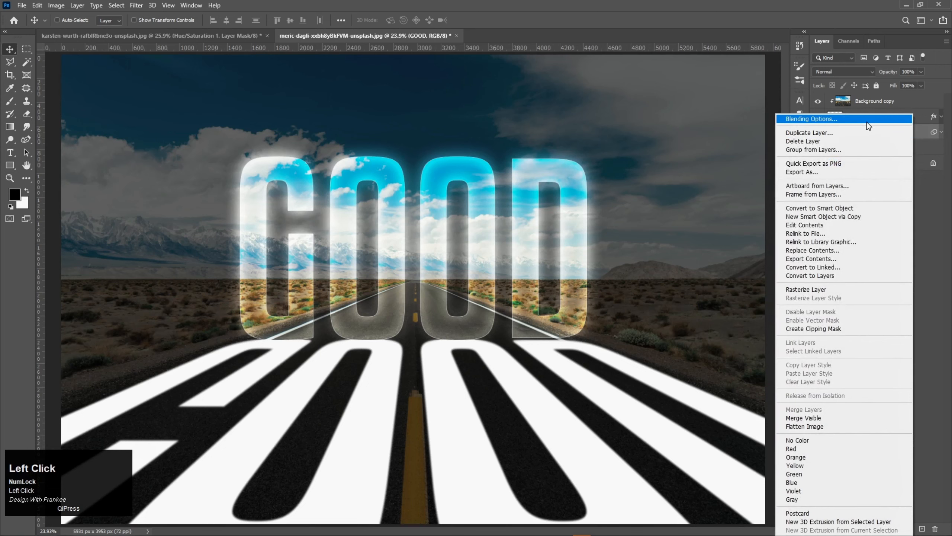
{"action": "left_click", "coordinate": [867, 122]}
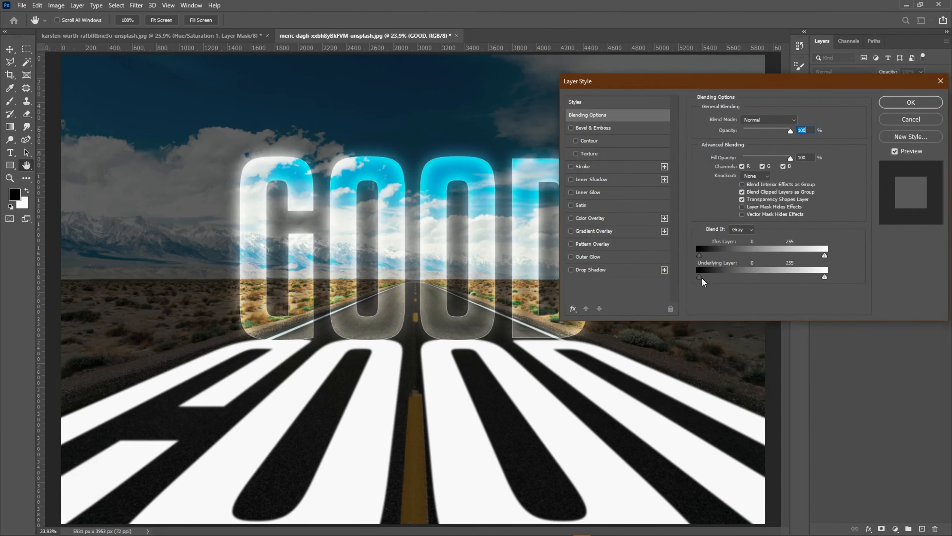
{"action": "left_click_drag", "start_coordinate": [701, 277], "coordinate": [748, 286]}
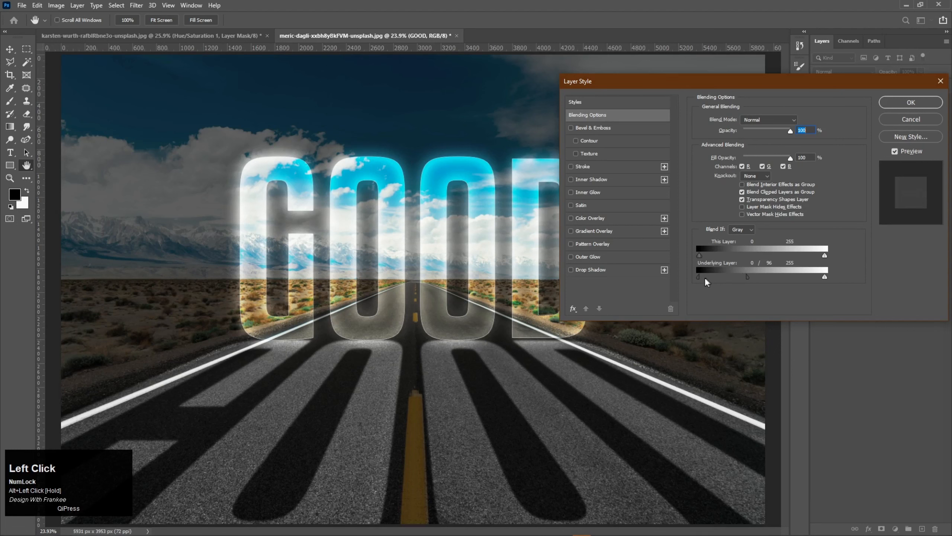
{"action": "left_click_drag", "start_coordinate": [698, 277], "coordinate": [761, 280]}
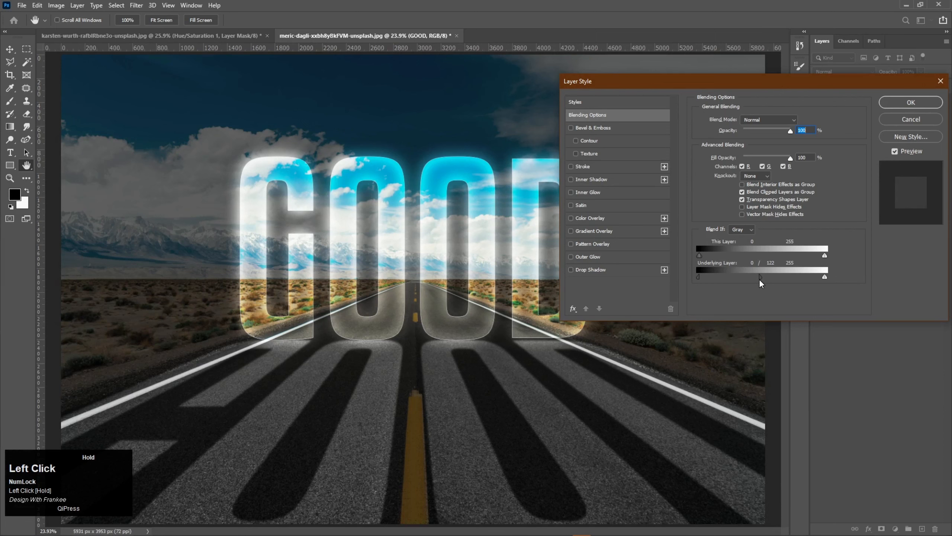
{"action": "left_click", "coordinate": [904, 103]}
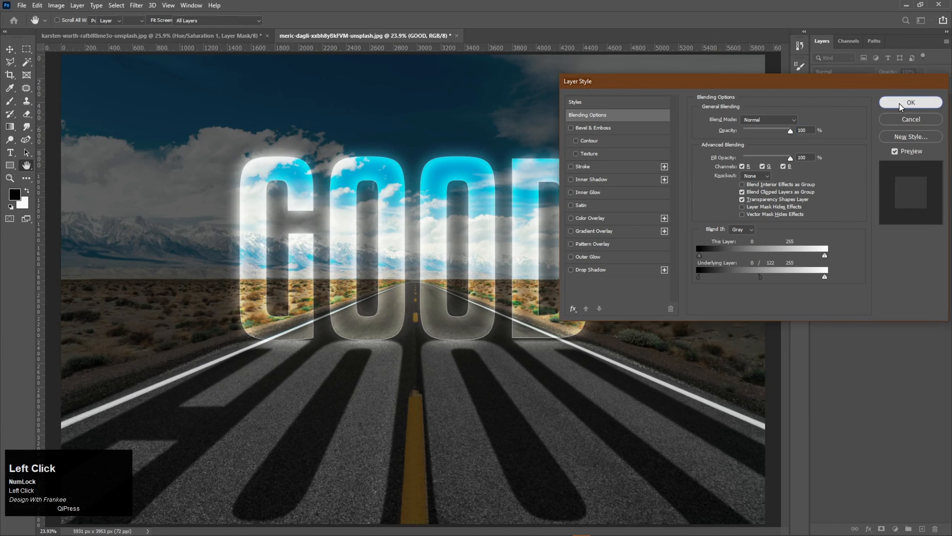
{"action": "left_click", "coordinate": [941, 136]}
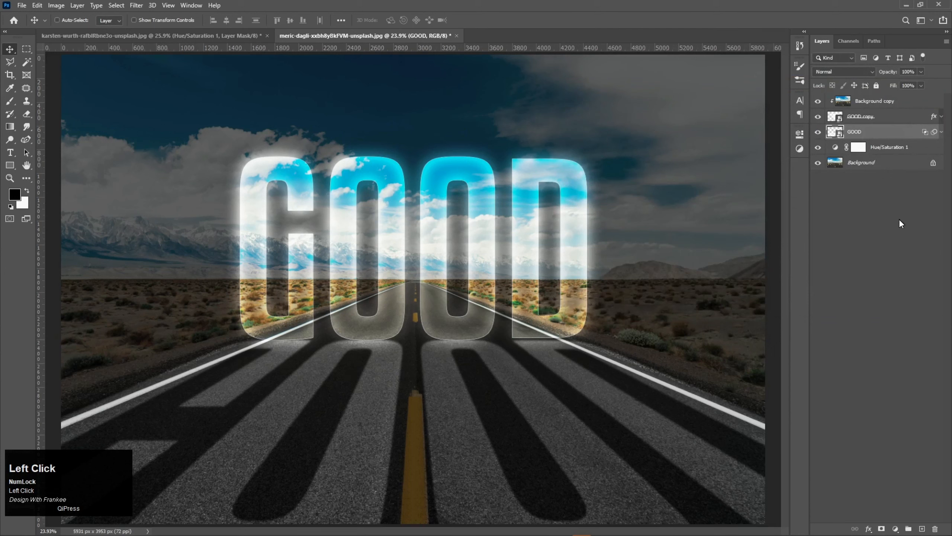
Deselect all layers, fit the image in view, and compare the original Background photo with the finished composite.
{"action": "left_click", "coordinate": [900, 220]}
{"action": "key", "text": "ctrl+0"}
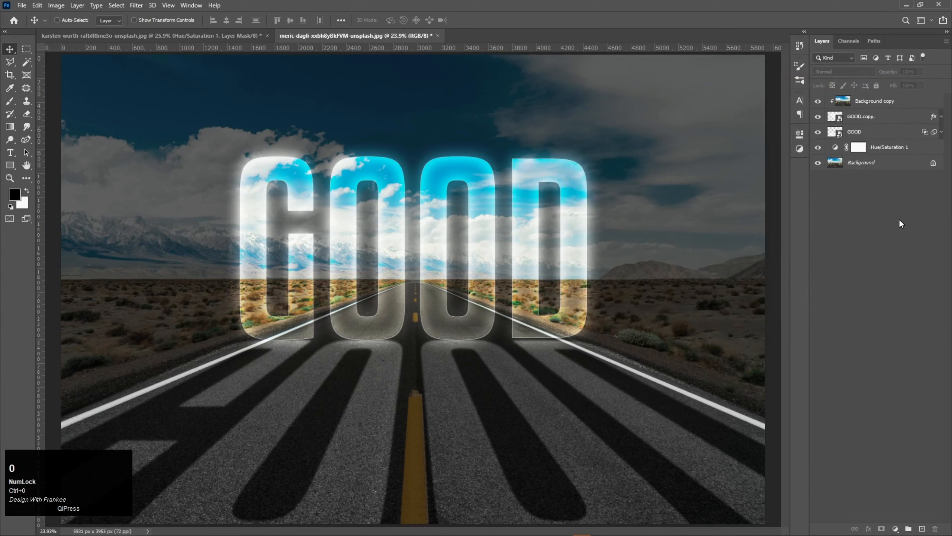
{"action": "left_click", "coordinate": [818, 164], "text": "alt"}
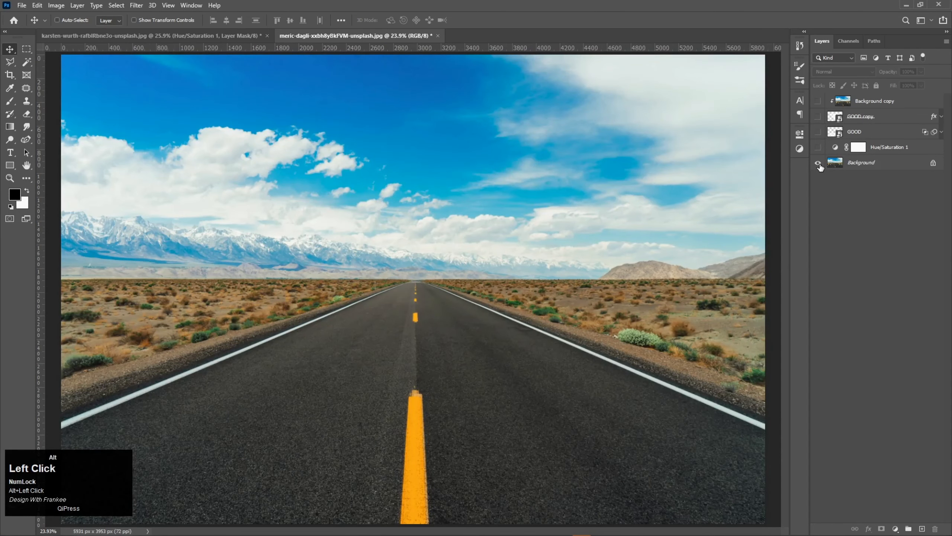
{"action": "left_click", "coordinate": [819, 163], "text": "alt"}
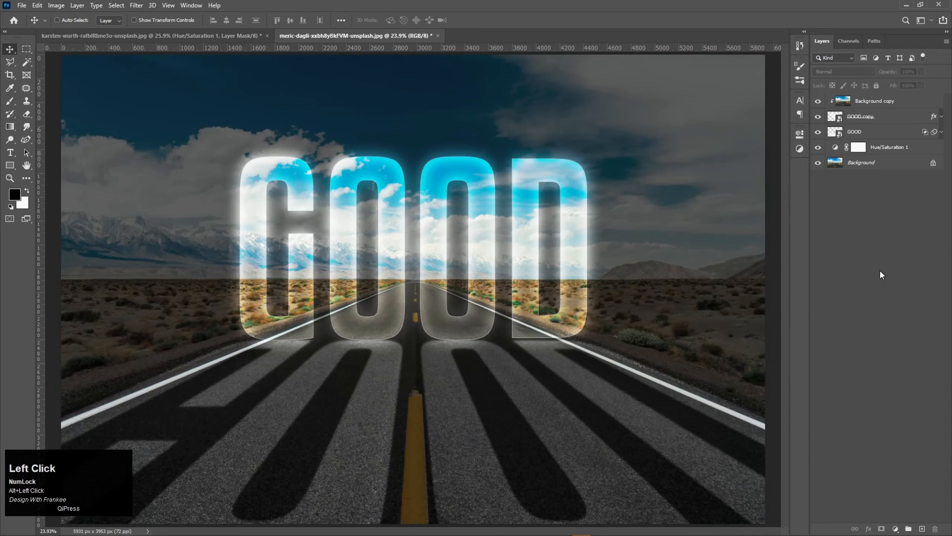